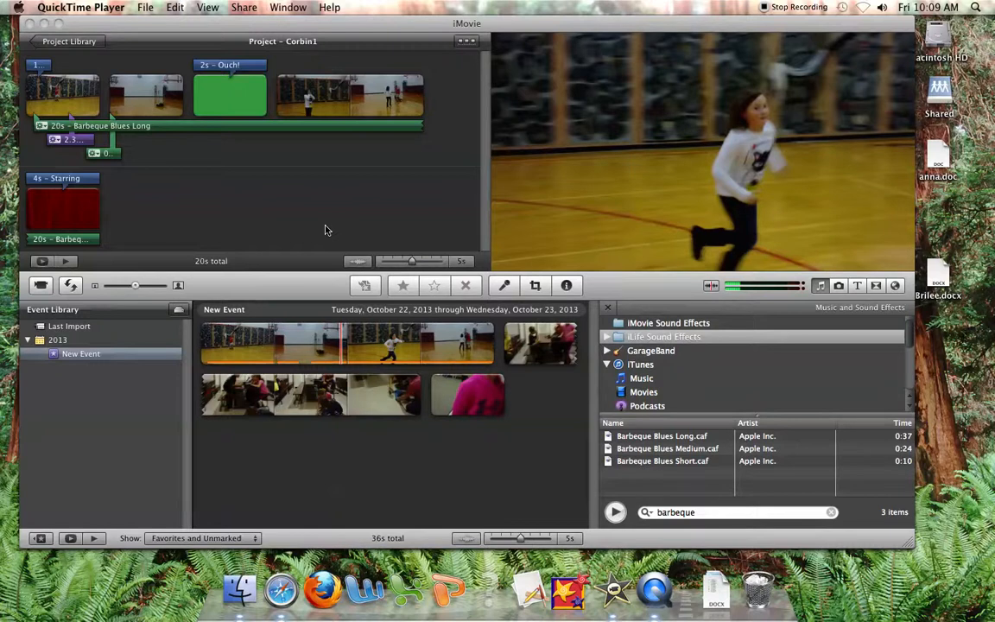
Step: Play the project from the green Ouch! title card, and show the transitions browser
left_click(208, 103)
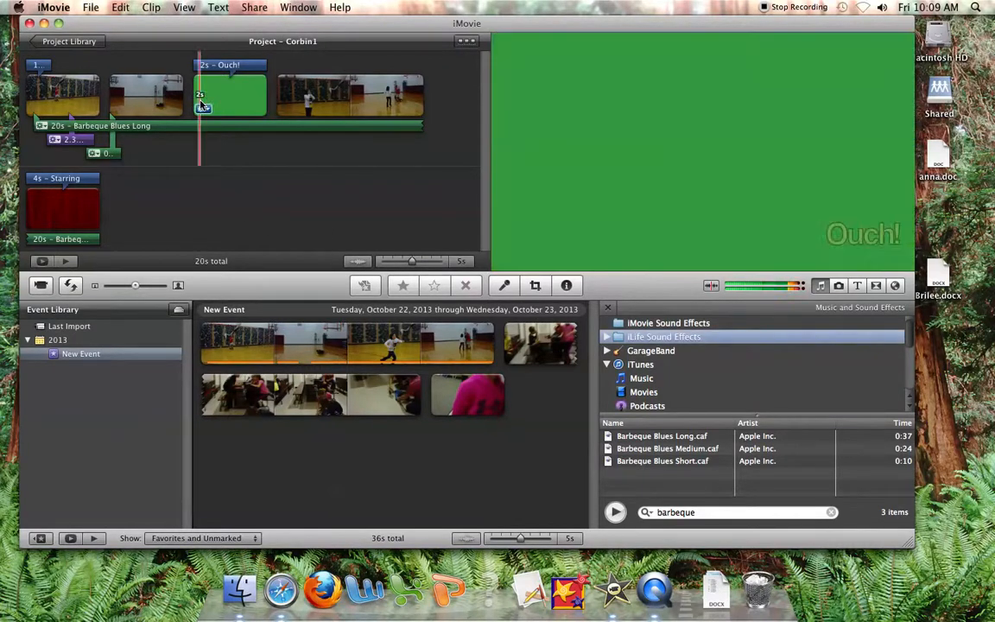
key("space")
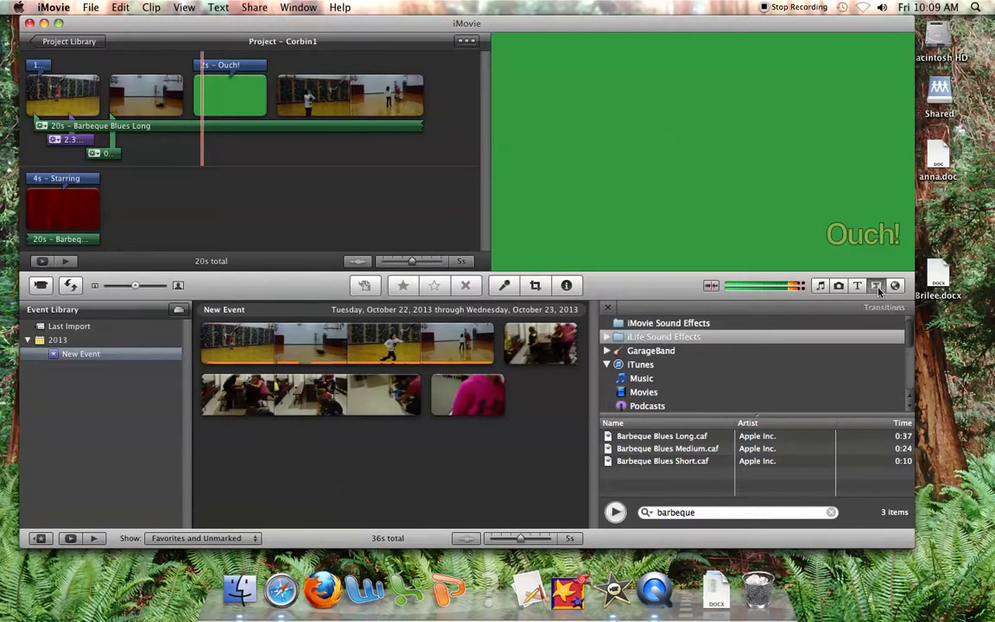
left_click(876, 285)
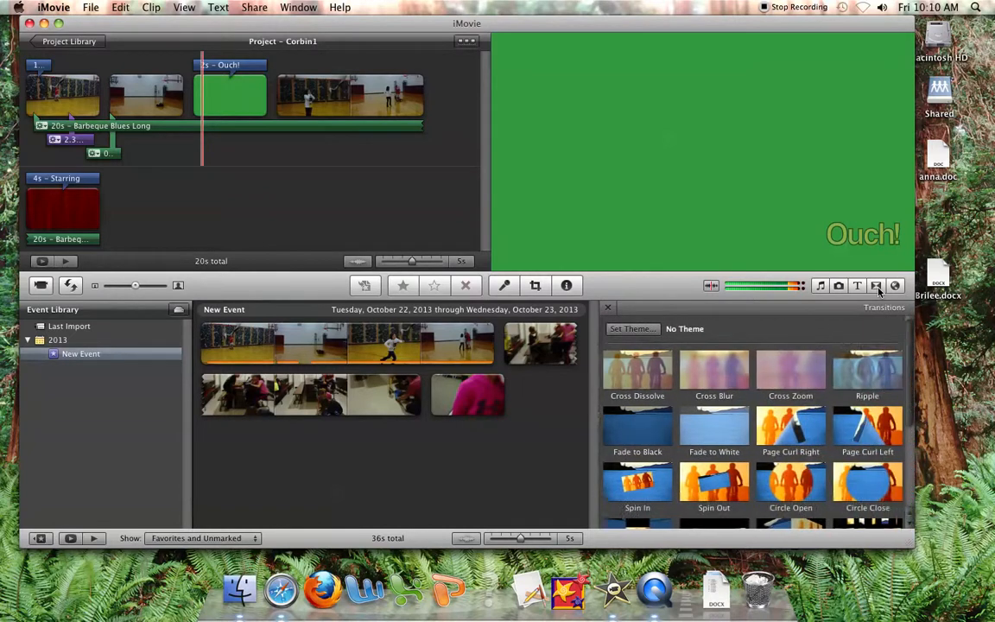
left_click(877, 287)
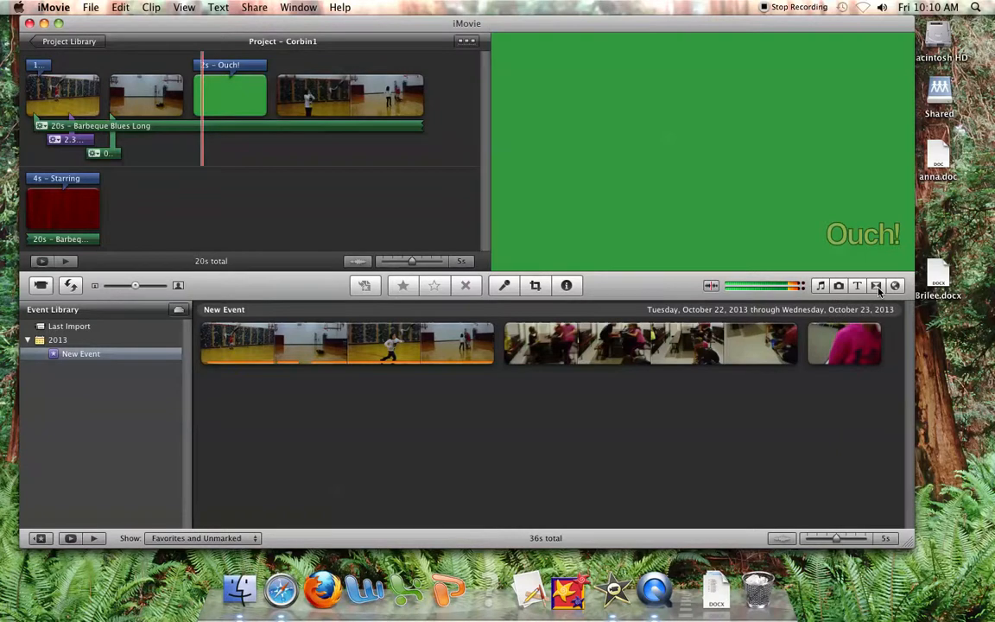
left_click(877, 288)
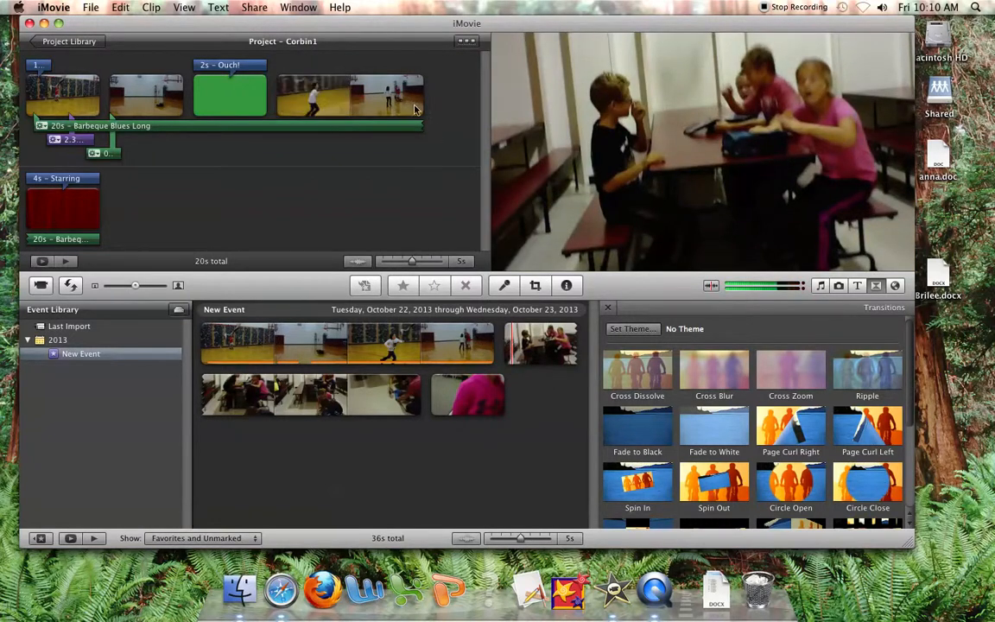
Step: Add a Fade to Black transition after the last gym clip, before the red curtain credits, and play it back
left_click_drag(651, 427, 447, 104)
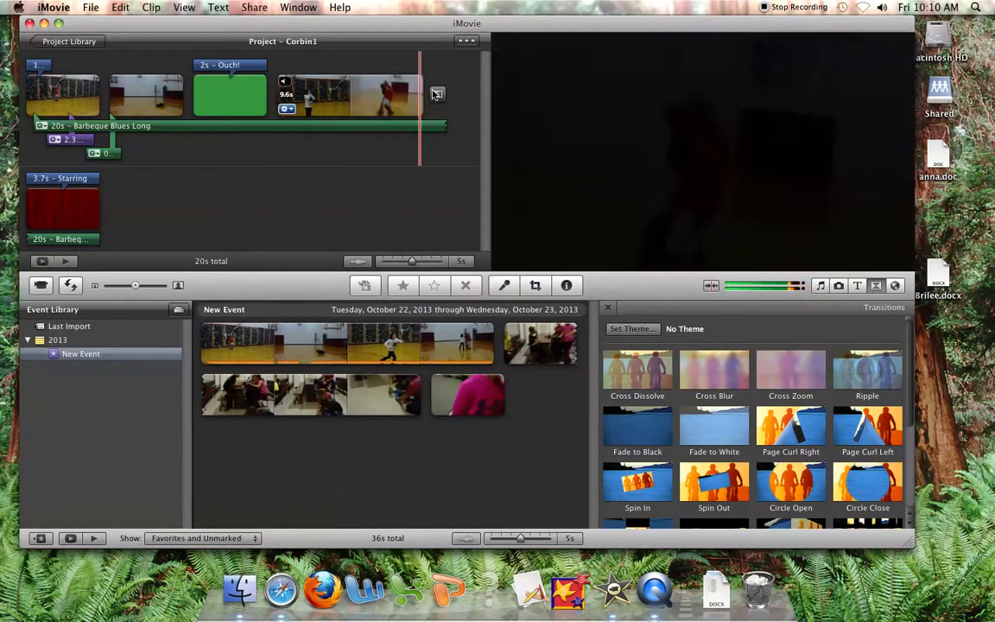
left_click(377, 100)
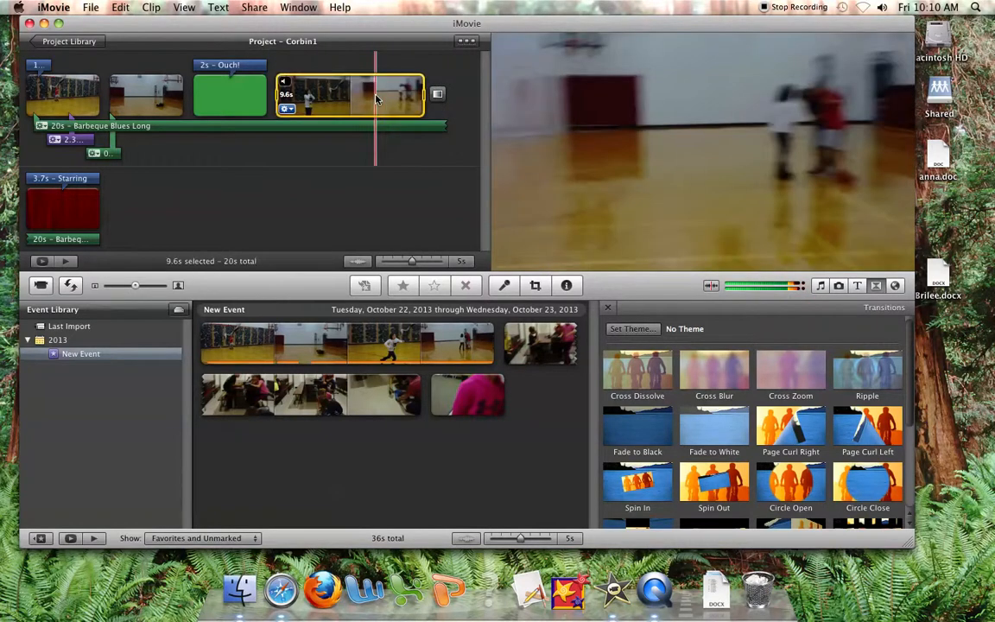
key("space")
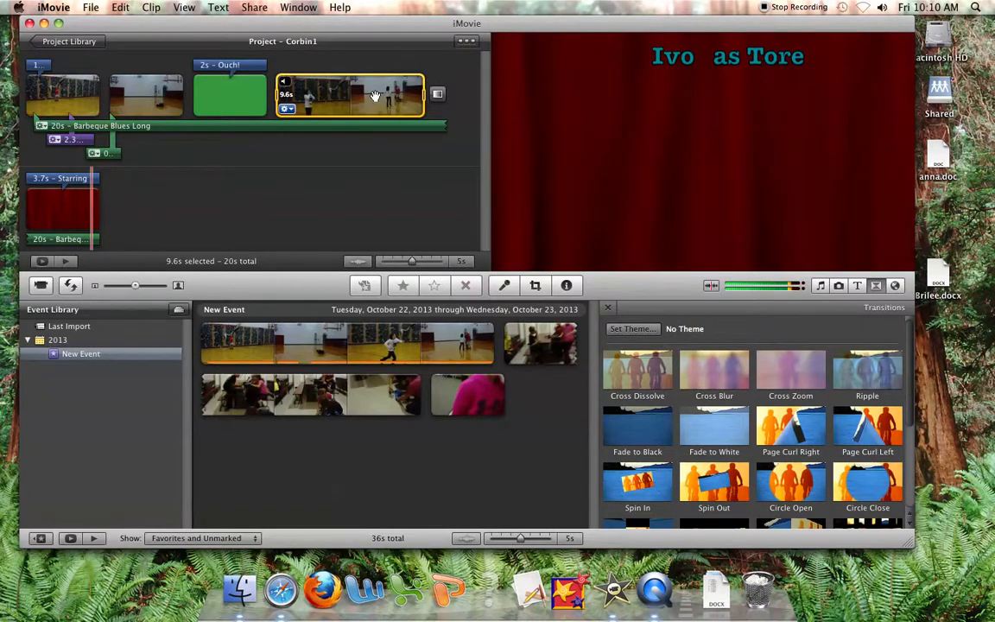
Step: Delete the Fade to Black transition after the last gym clip
left_click(438, 94)
key("Delete")
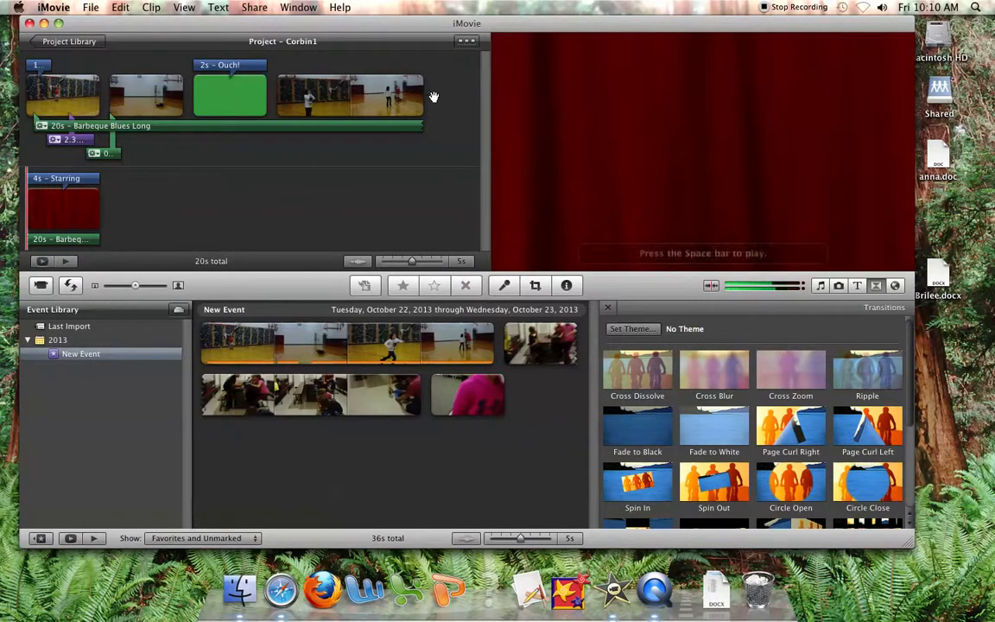
Step: Add a Mosaic transition between the second gym clip and the green Ouch! card, and preview it
scroll(690, 434, "down", 1)
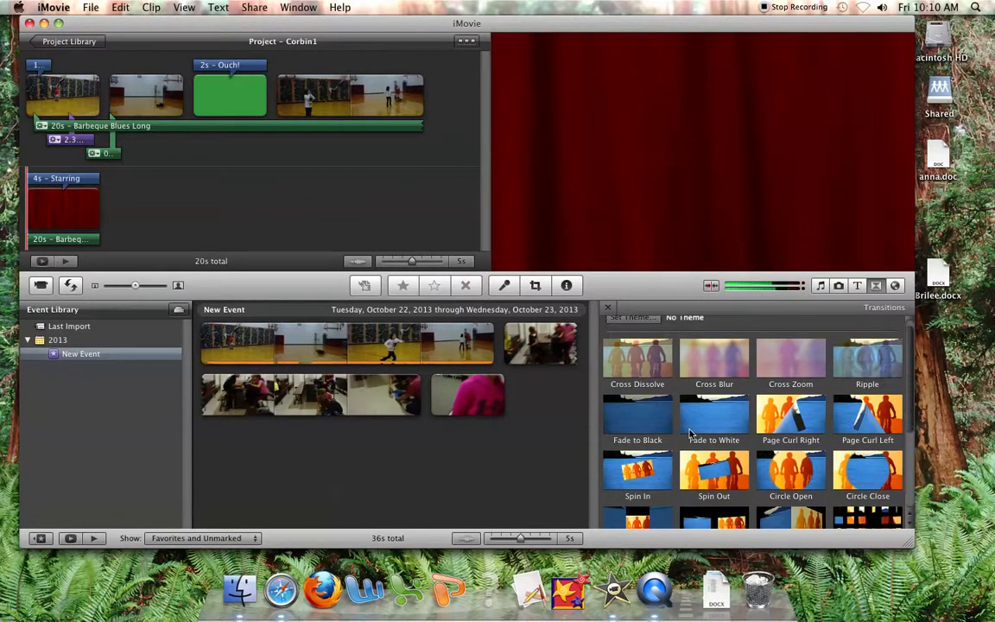
scroll(690, 435, "down", 3)
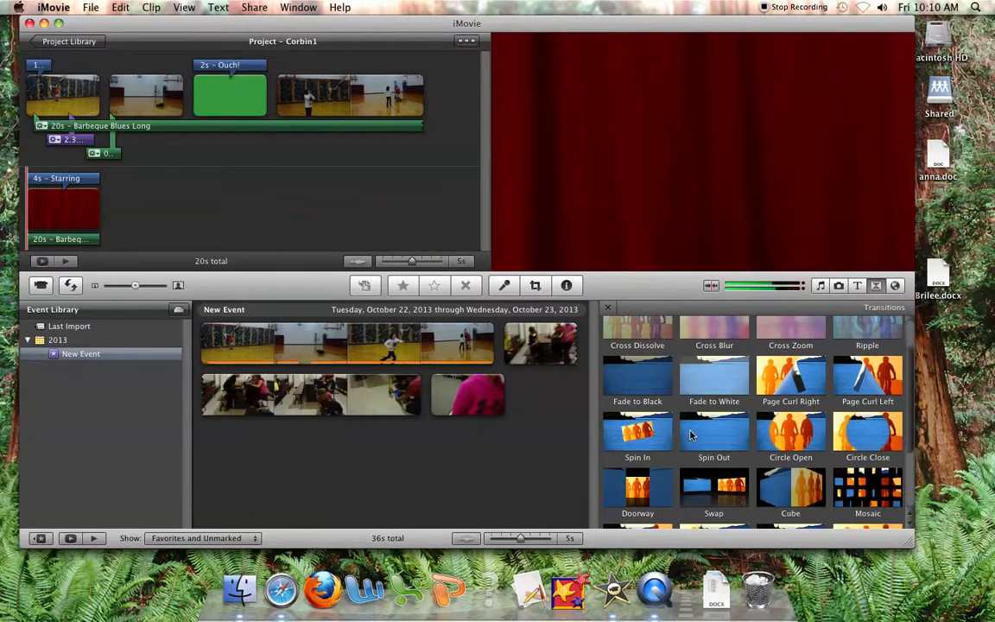
scroll(691, 435, "down", 3)
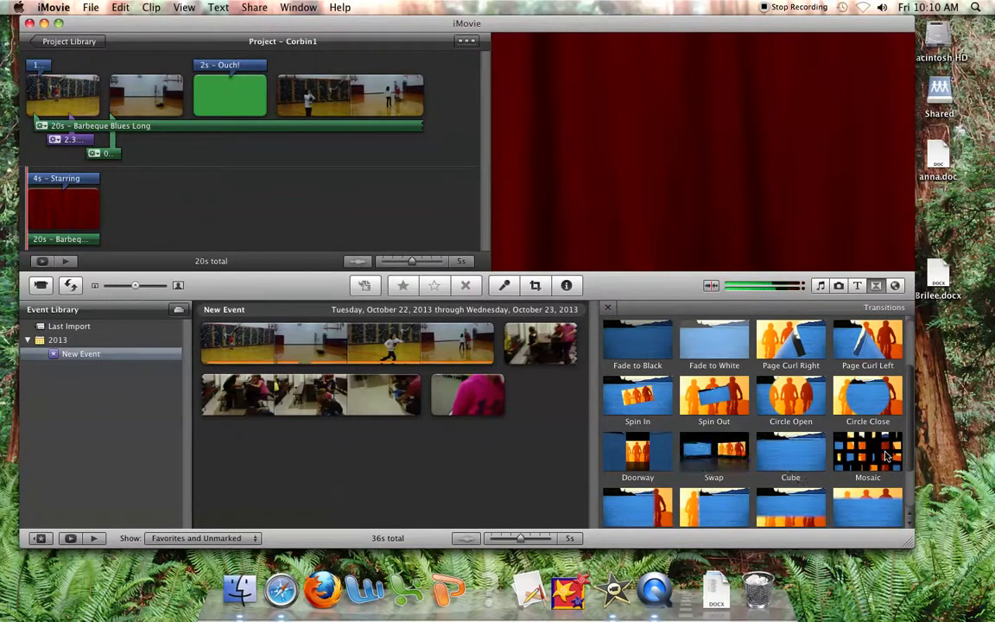
left_click_drag(867, 448, 188, 103)
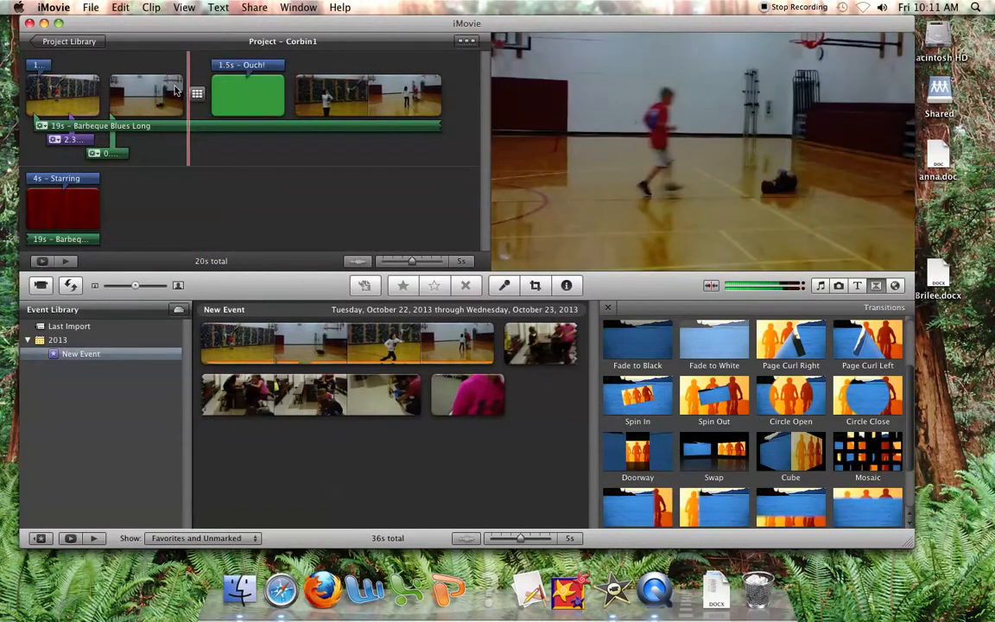
left_click(175, 88)
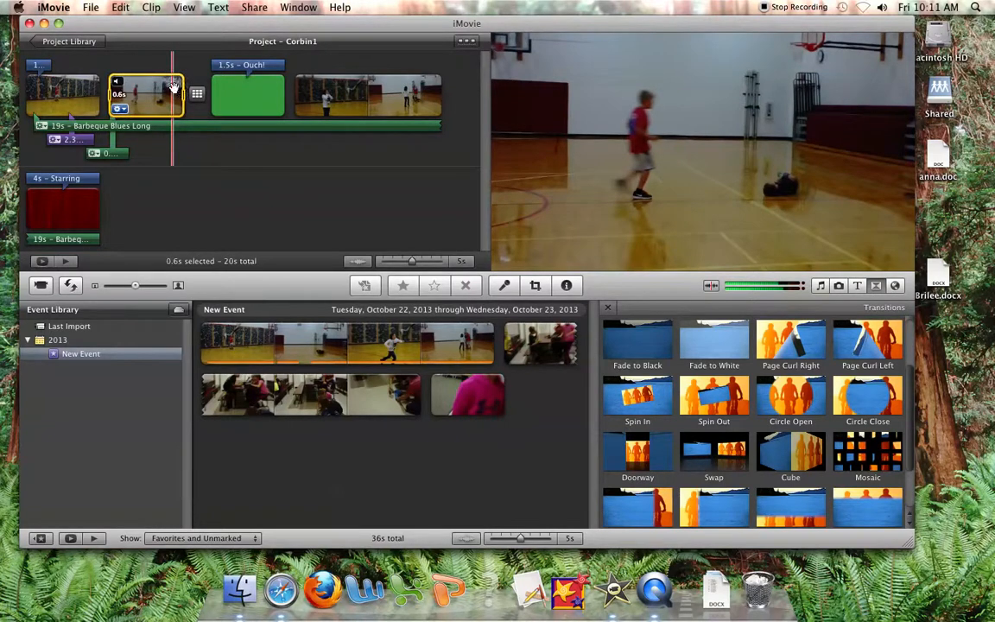
key("space")
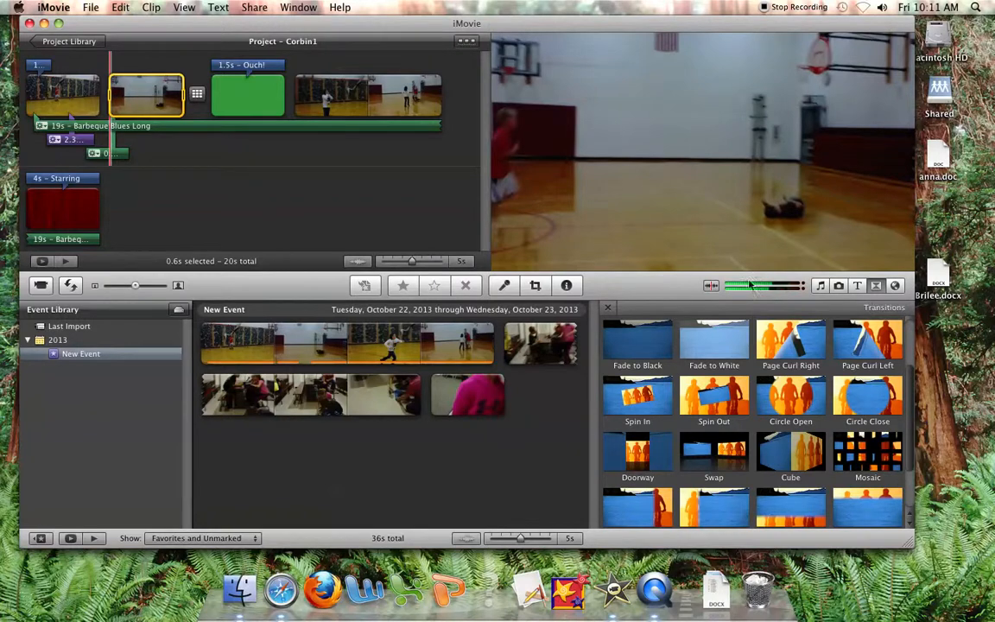
Step: Set the first clip's exposure to 103%, contrast to -3% and saturation to 0%, and play the clip to check the look
left_click(34, 89)
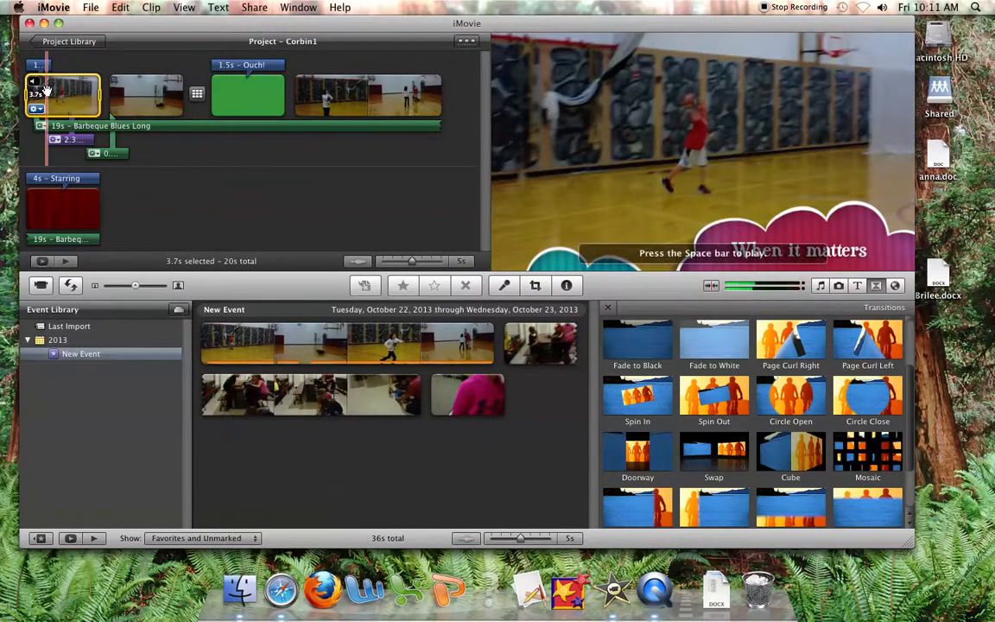
left_click(34, 109)
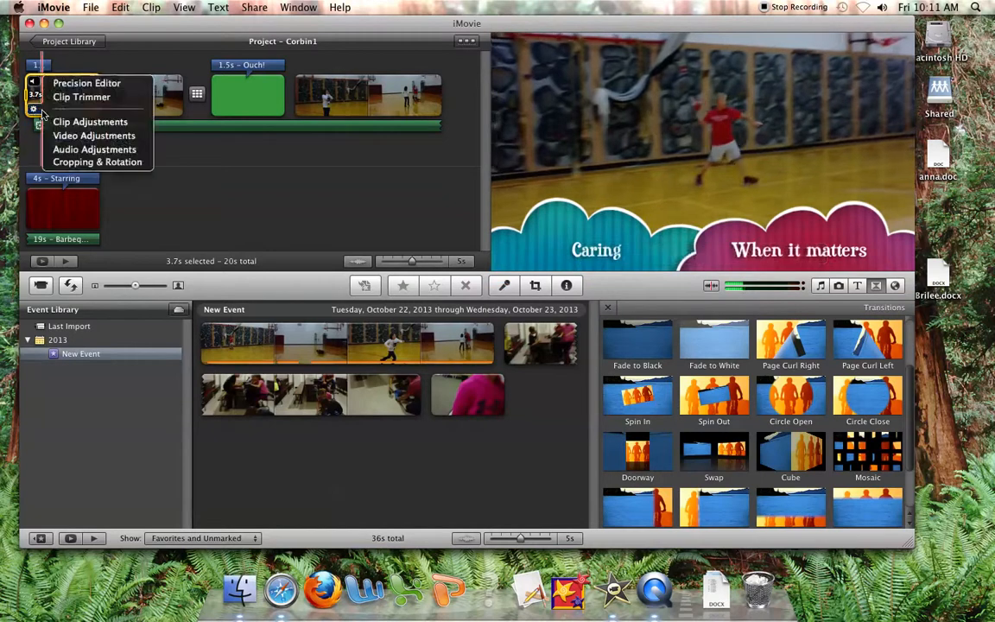
left_click(86, 136)
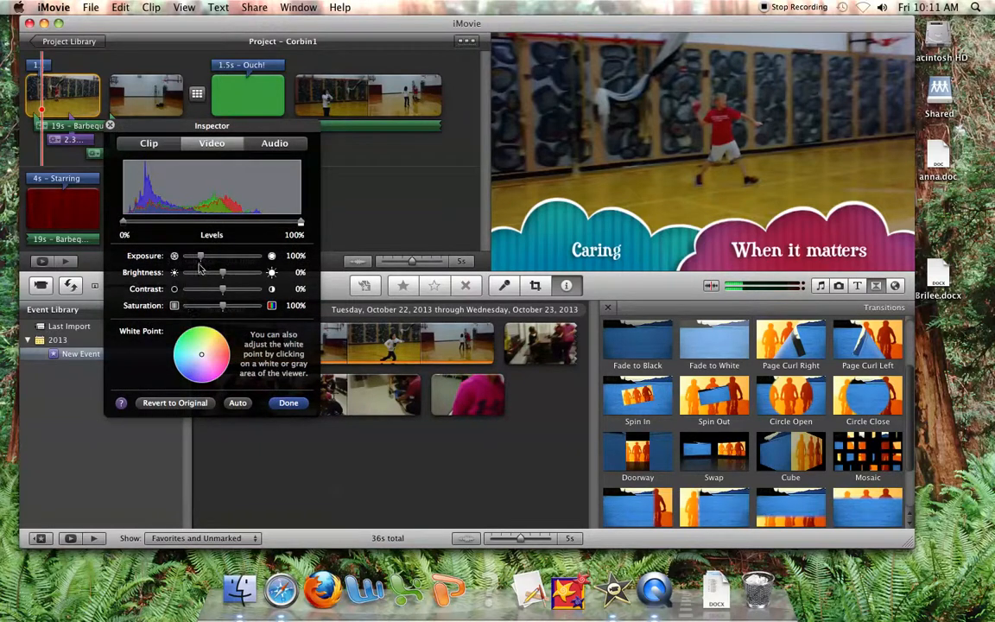
left_click_drag(200, 259, 183, 311)
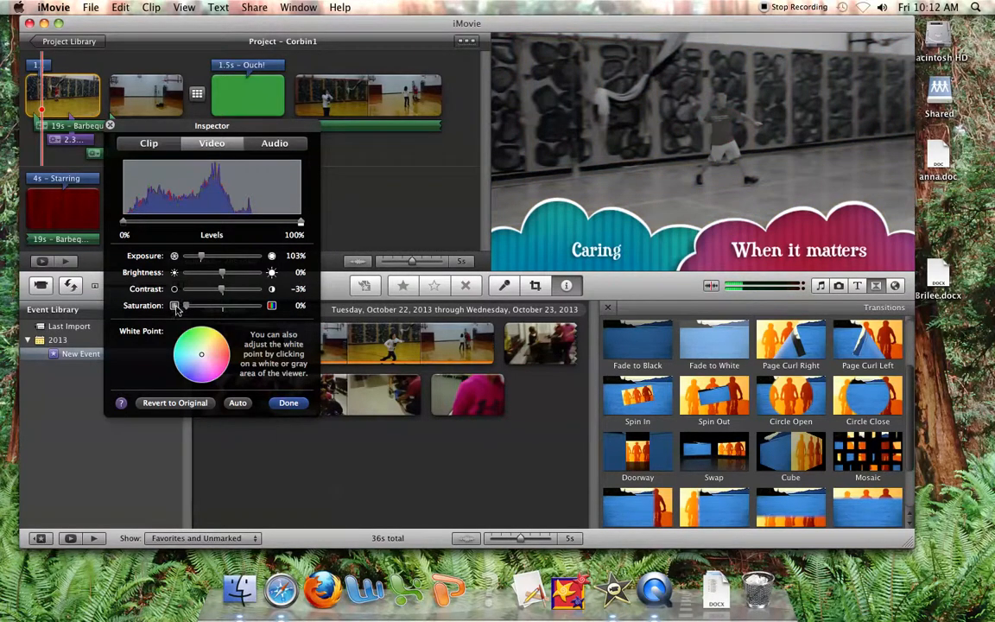
left_click(288, 402)
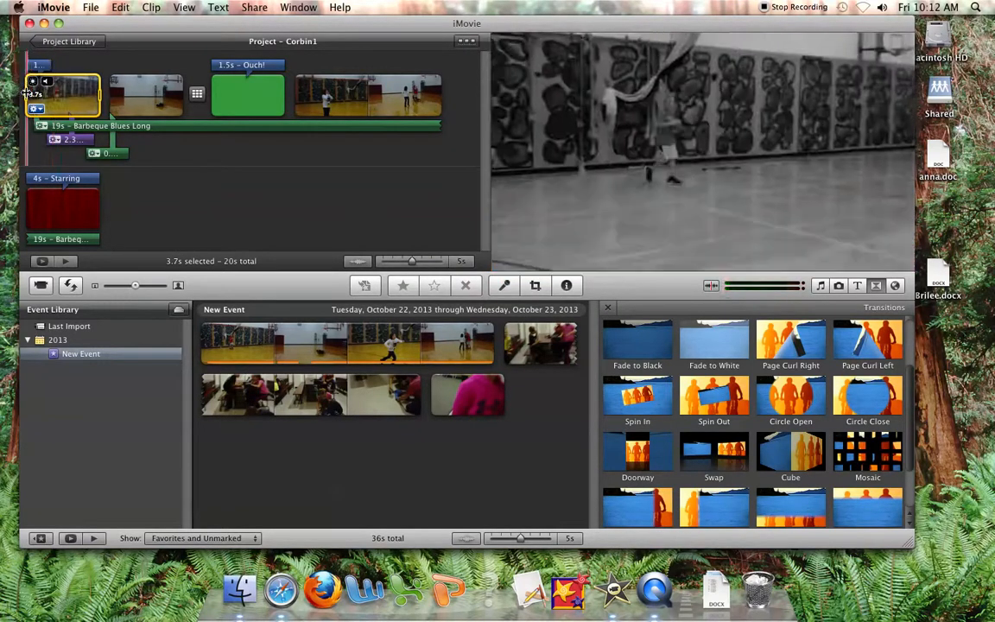
key("space")
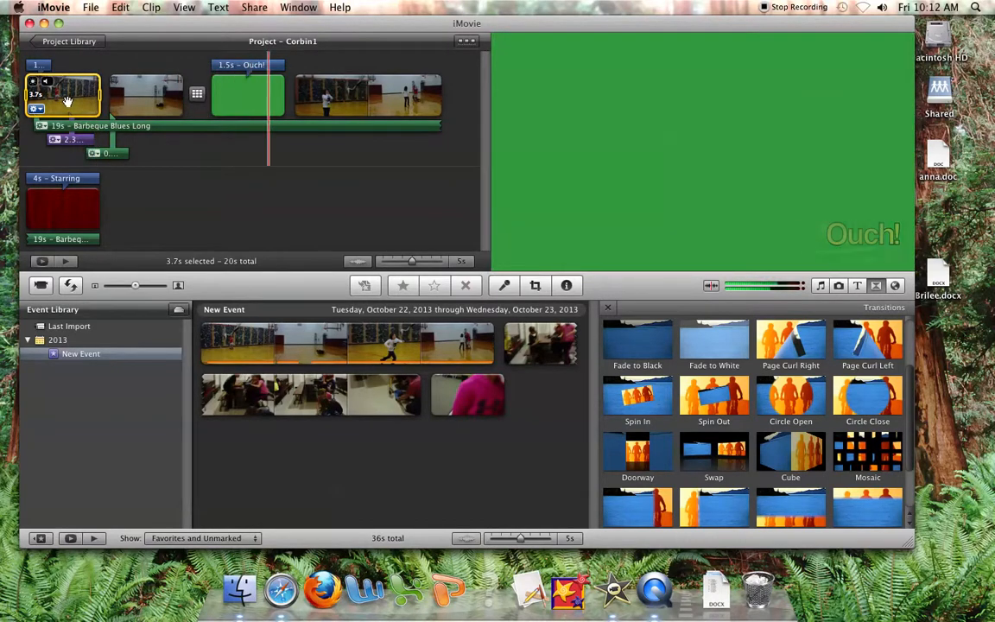
key("space")
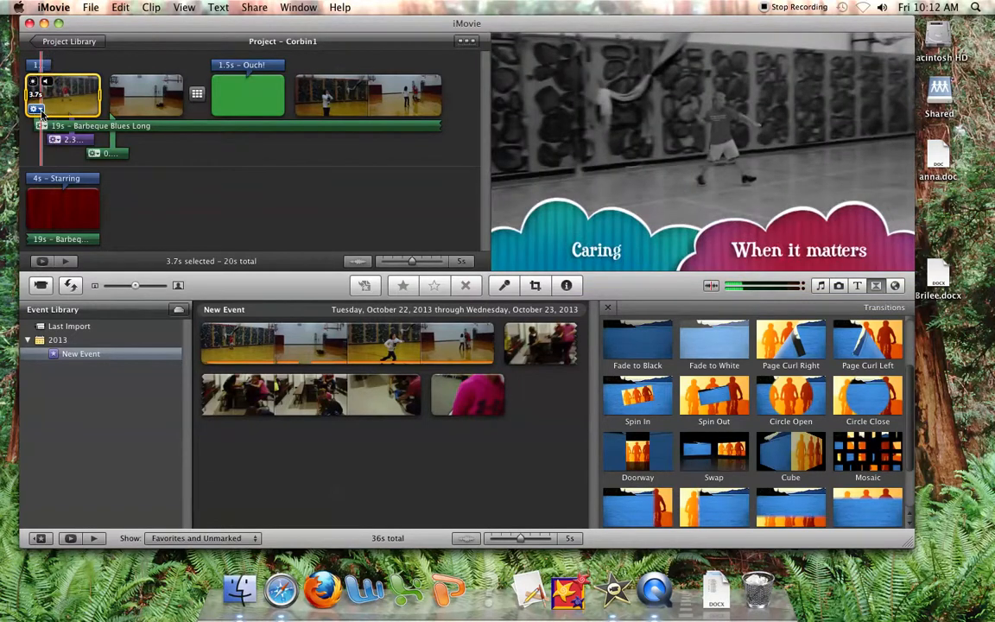
Step: Set the first clip's saturation to 98% in its video adjustments
left_click(36, 109)
double_click(72, 136)
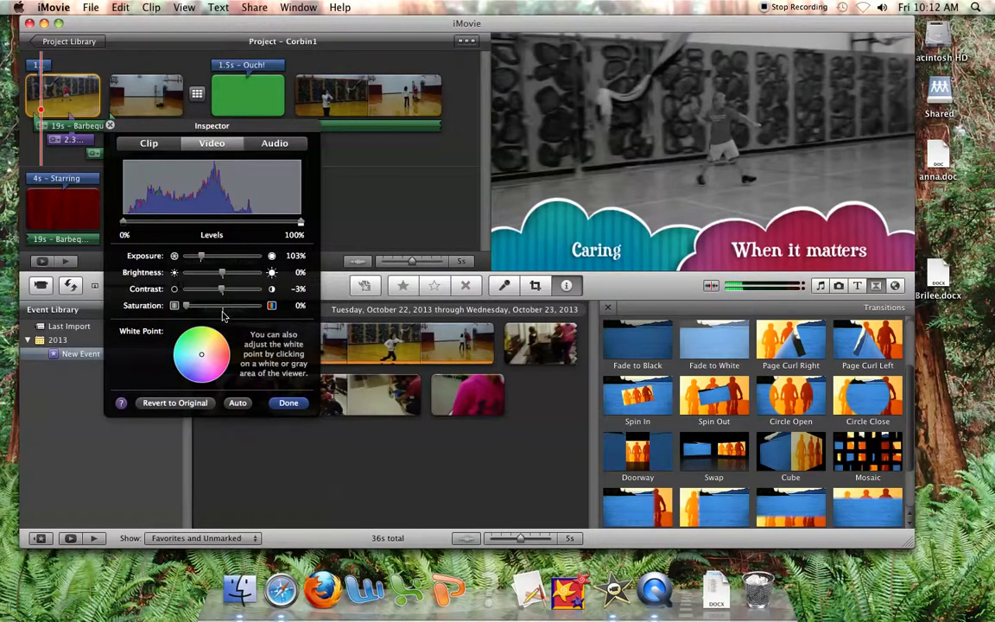
left_click_drag(195, 310, 221, 313)
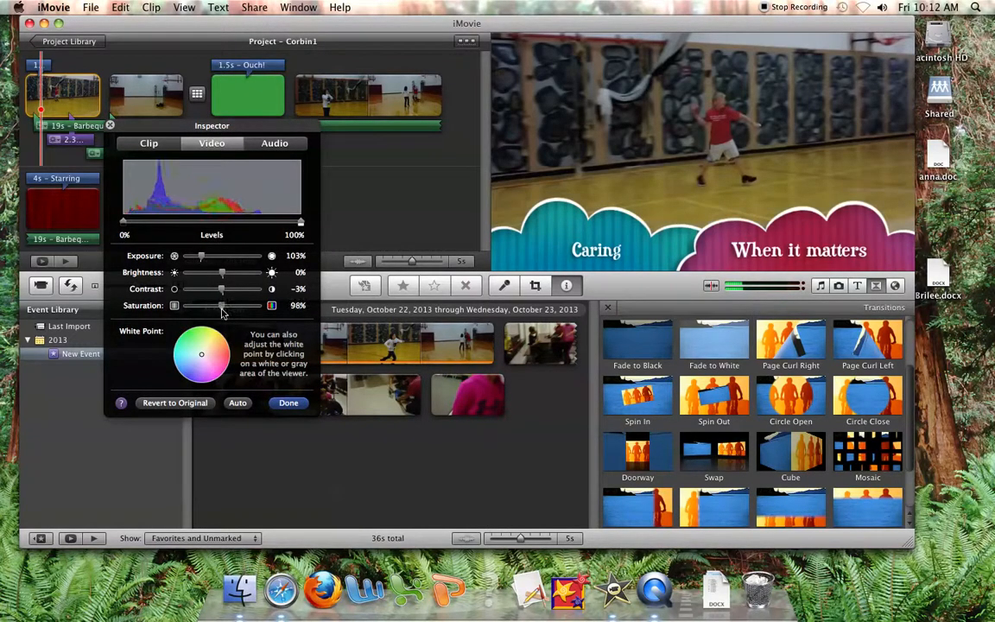
left_click(288, 402)
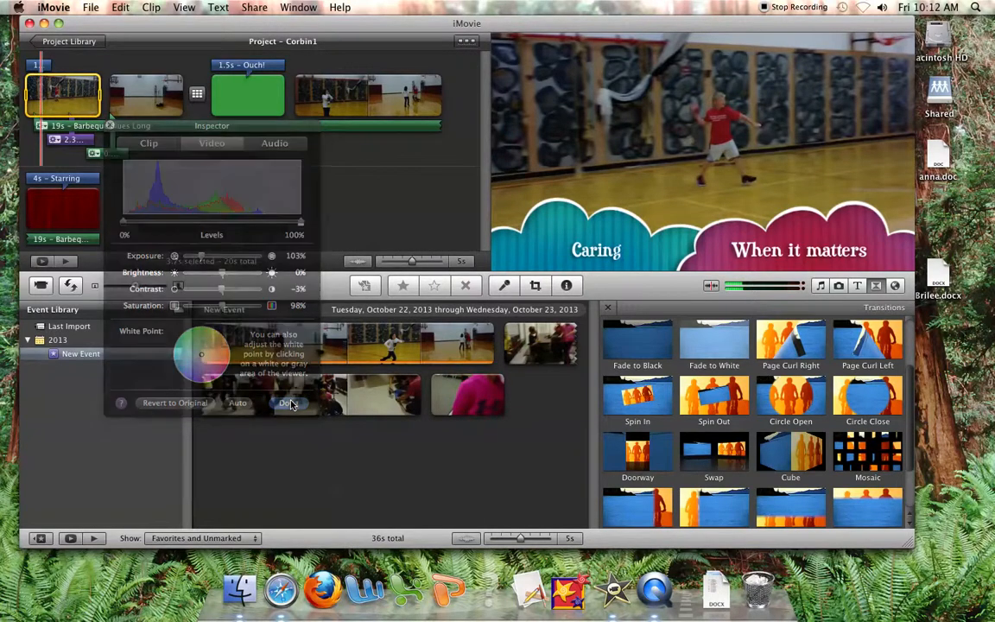
left_click(290, 403)
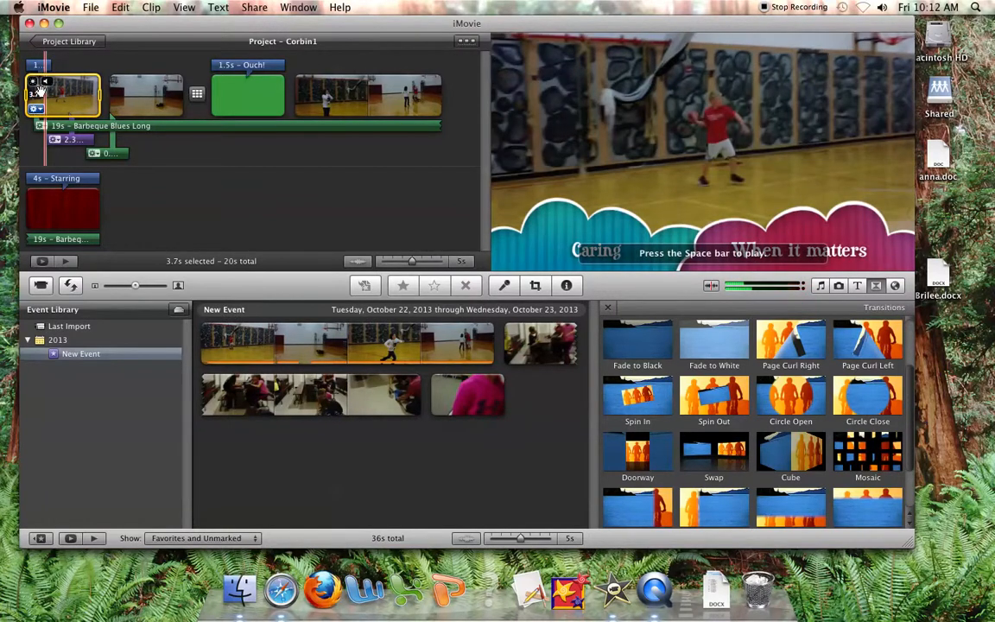
Step: Apply 50% slow motion to the second gym clip
left_click(136, 86)
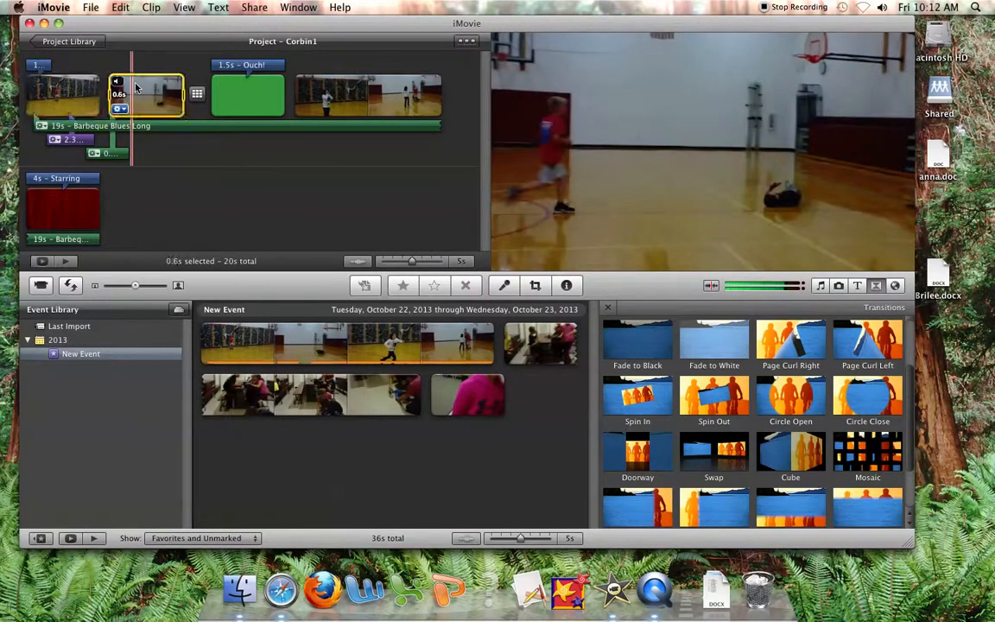
left_click(185, 8)
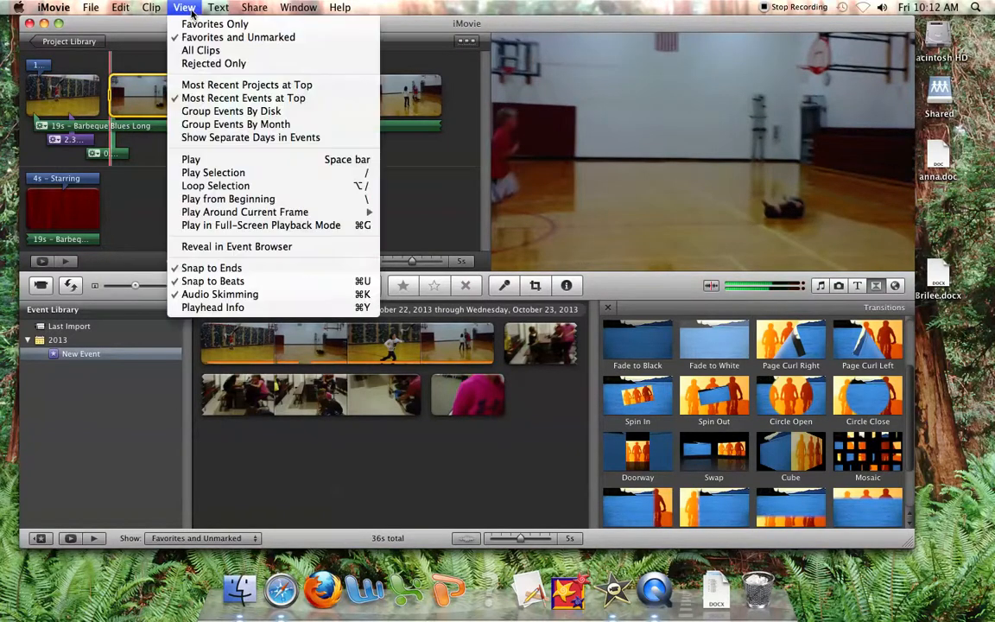
mouse_move(156, 12)
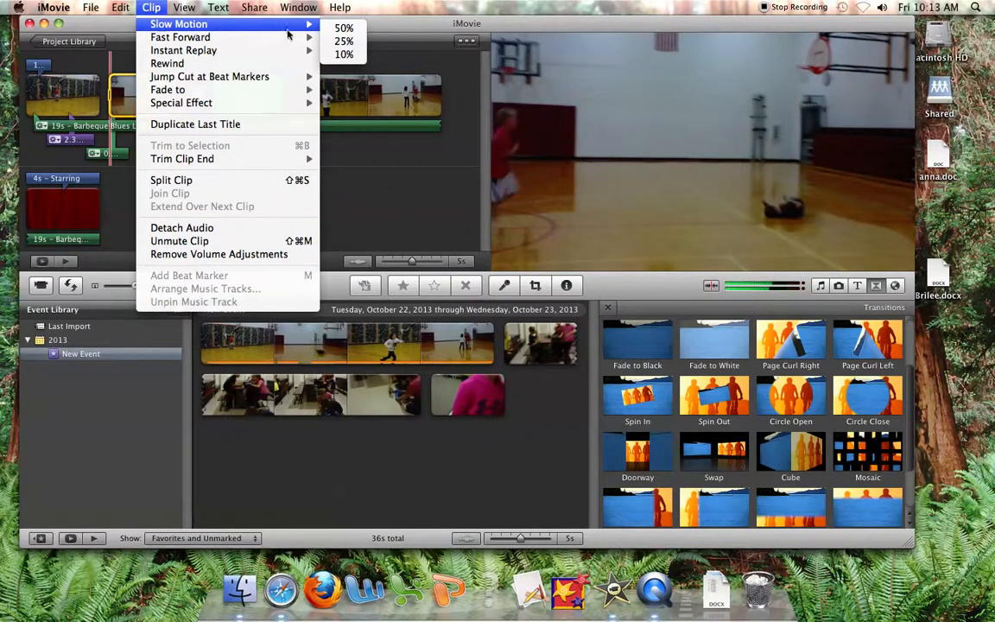
left_click(342, 30)
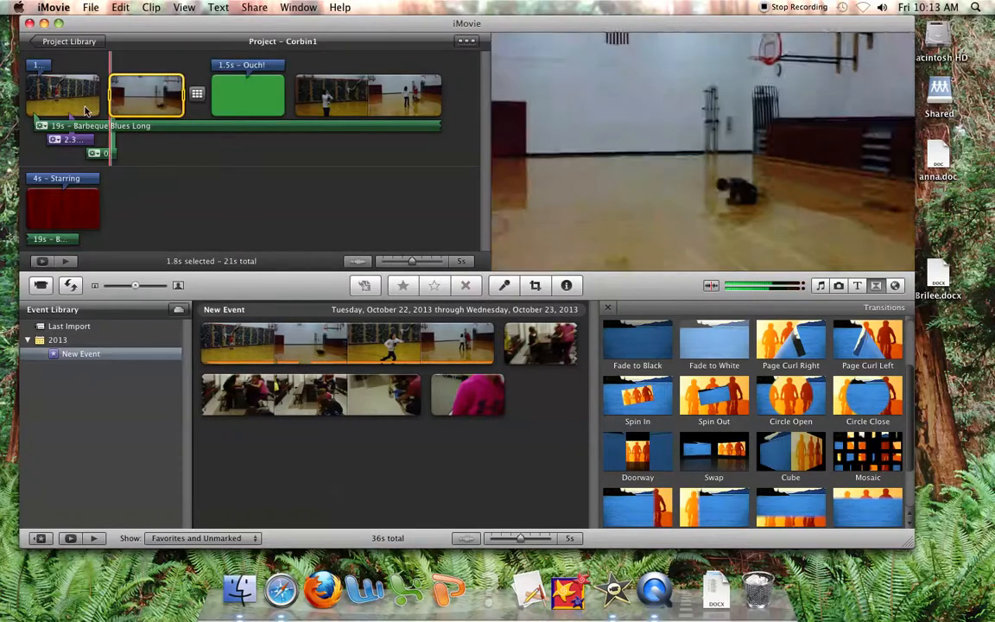
Step: Play the project from the start of the slowed second clip to check its speed
left_click(116, 95)
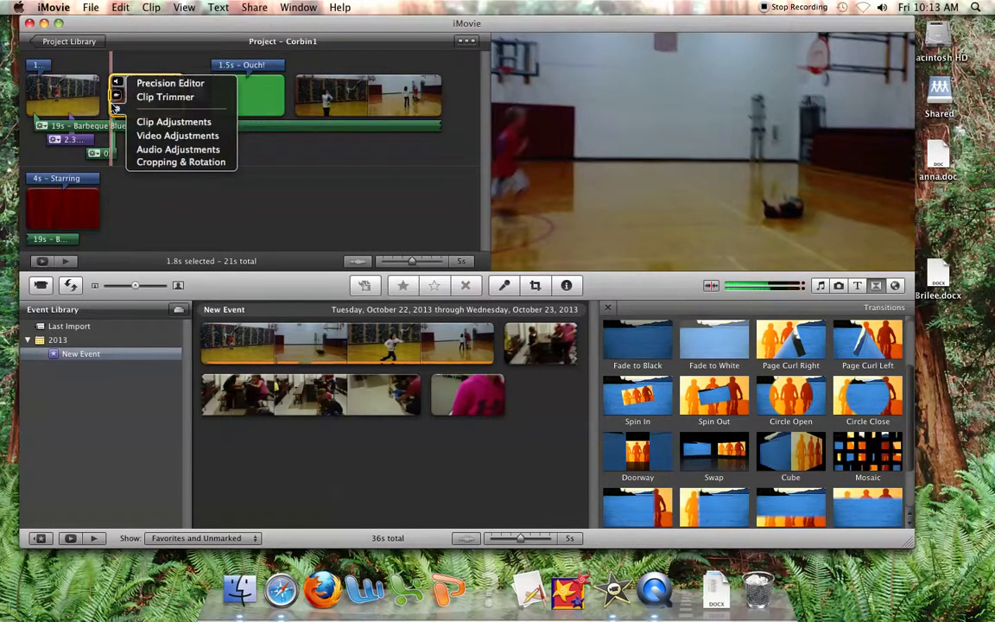
left_click(113, 107)
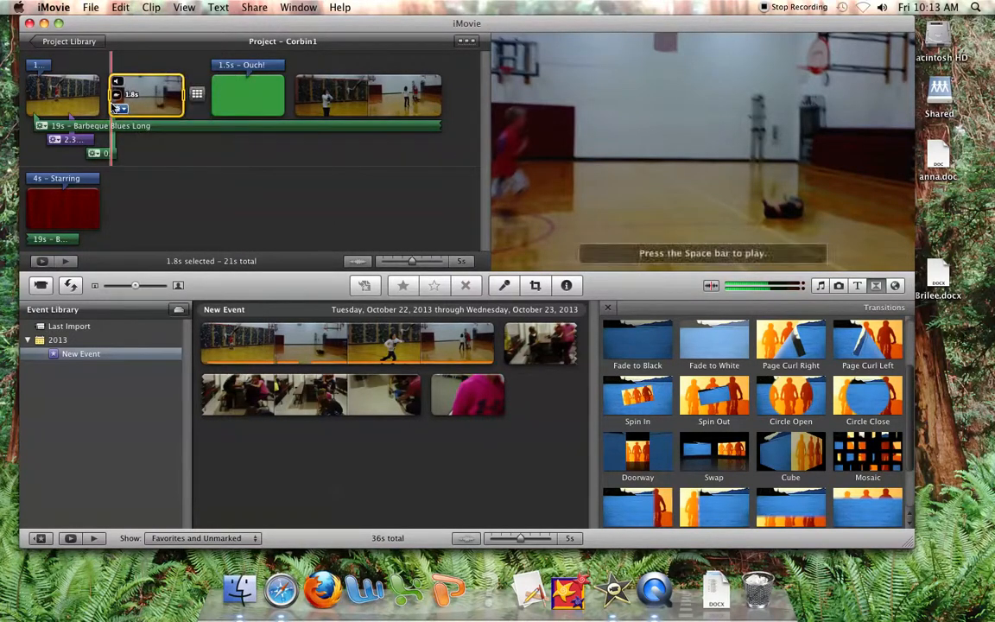
key("space")
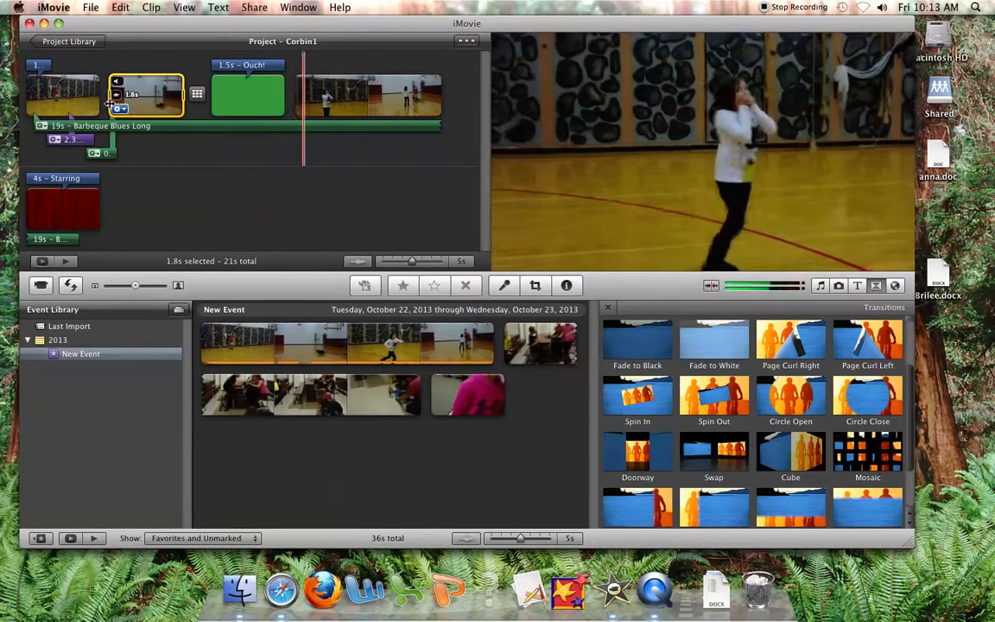
key("space")
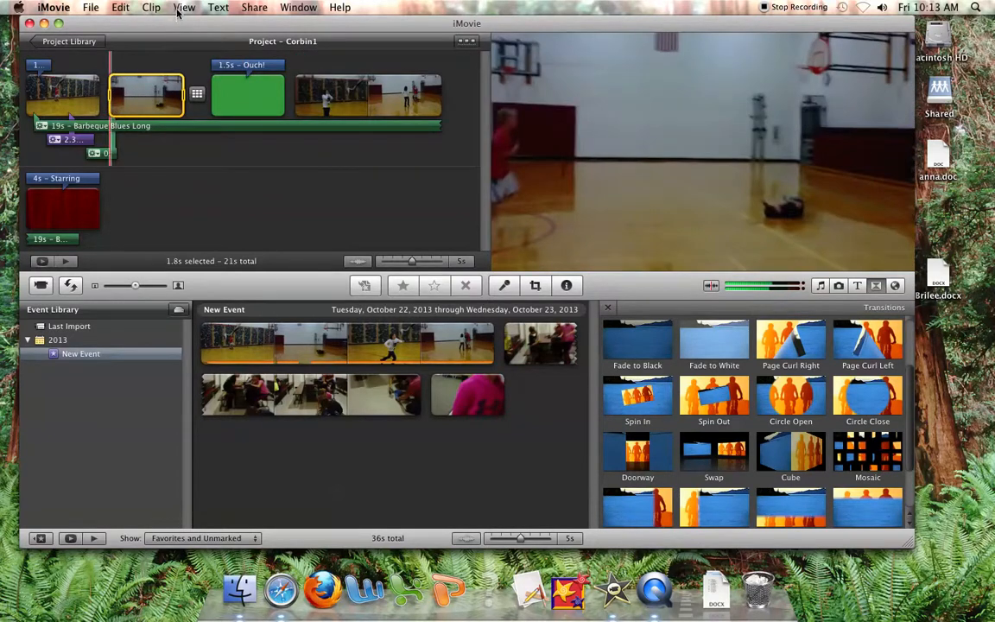
Step: Apply 10% slow motion to the second gym clip and play it to check the speed
left_click(179, 9)
mouse_move(151, 9)
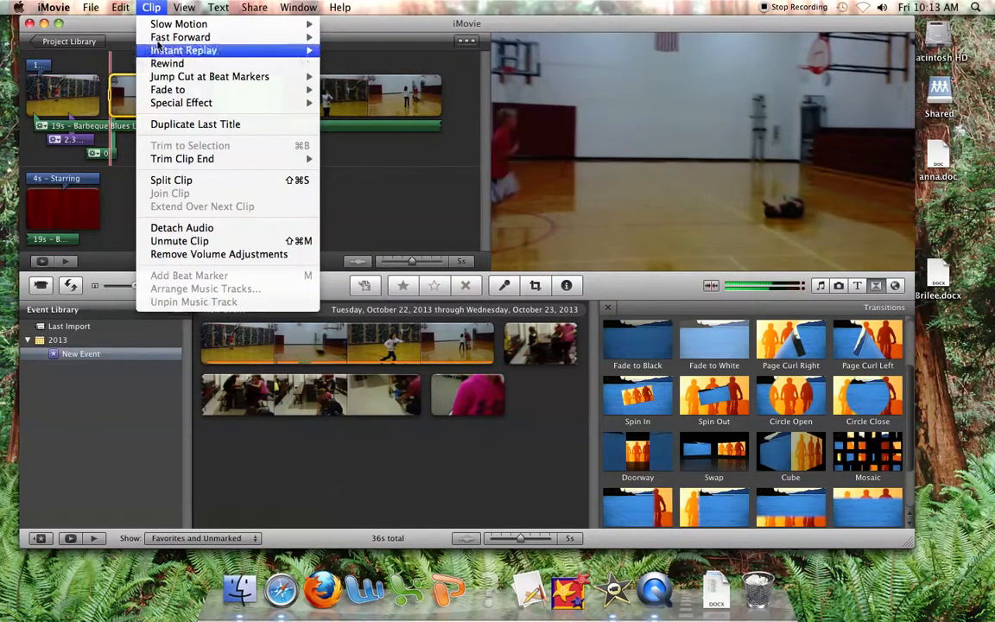
mouse_move(161, 28)
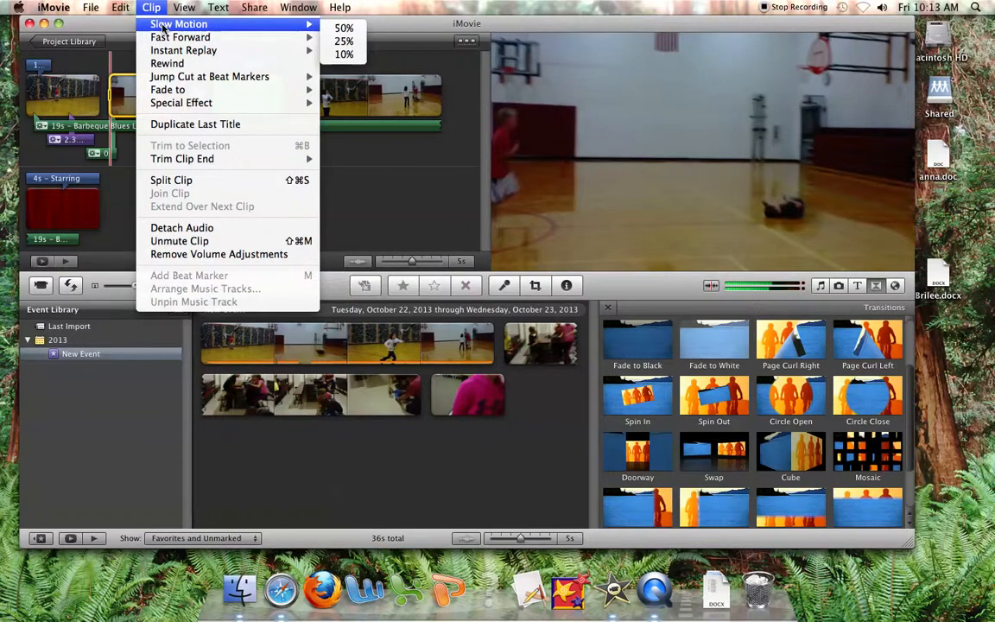
left_click(344, 54)
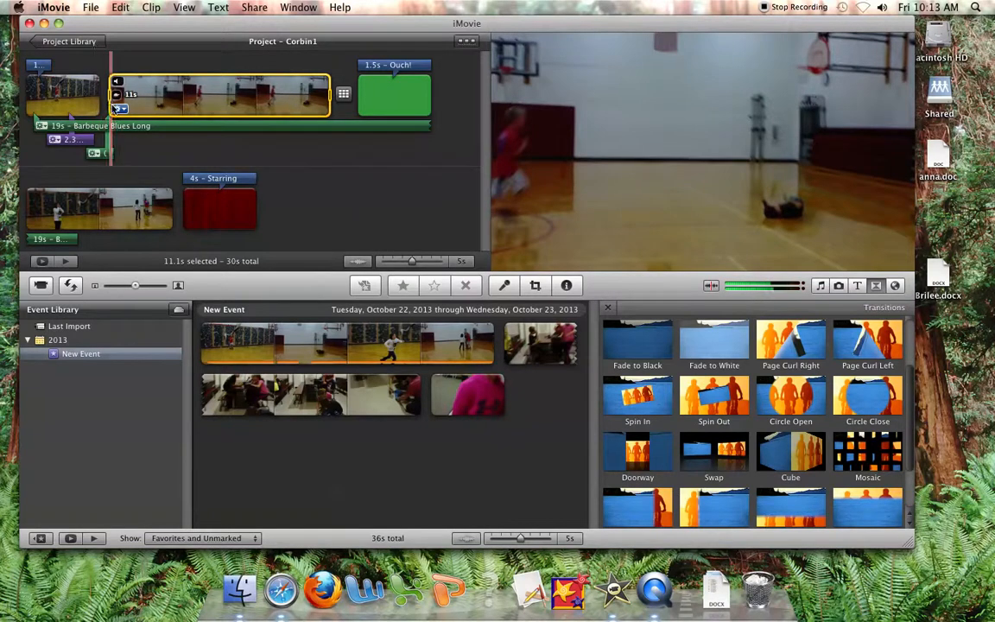
key("space")
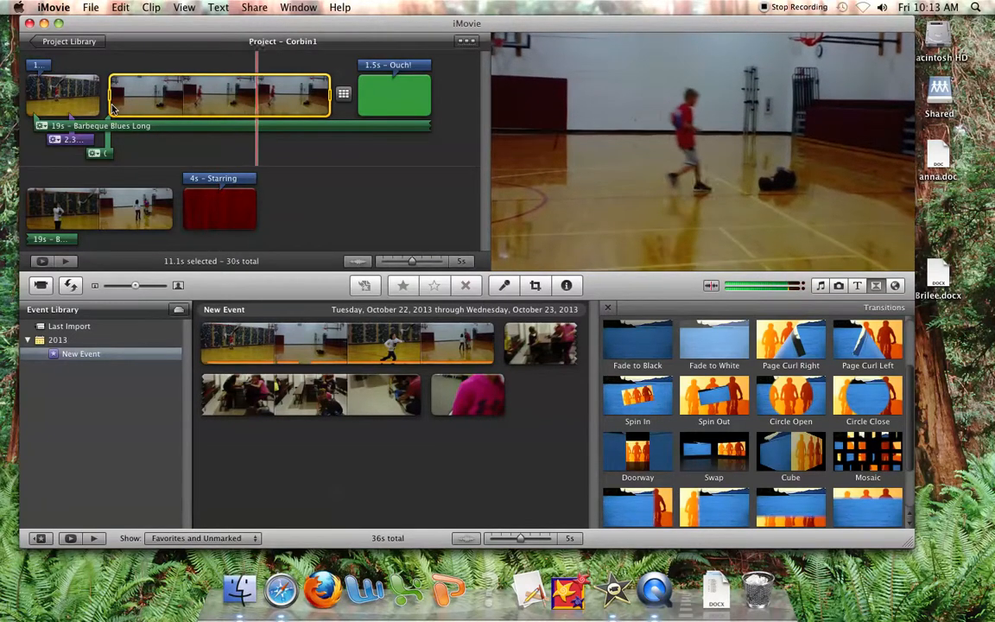
mouse_move(112, 105)
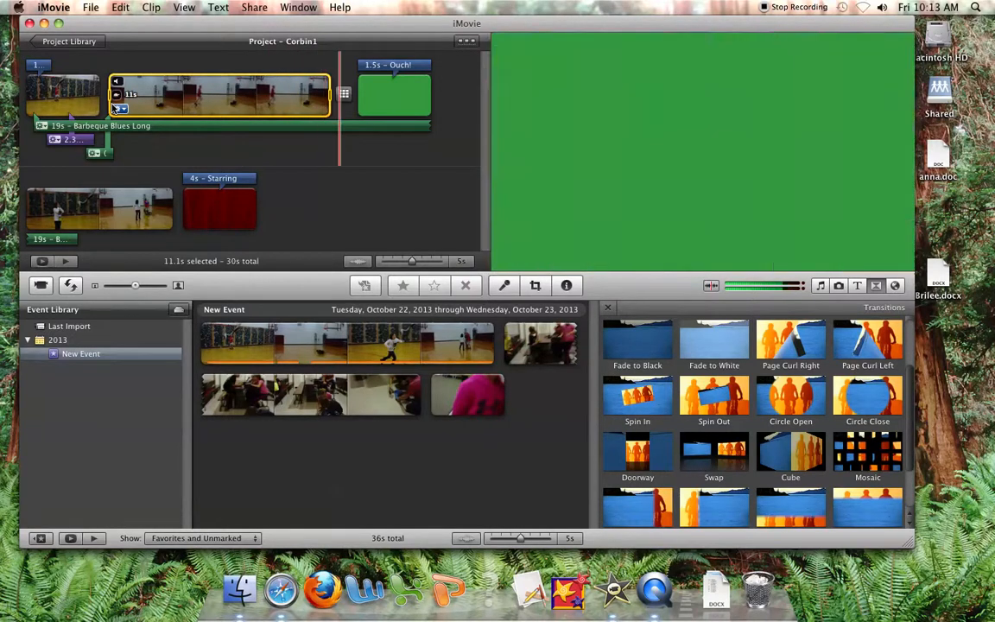
Step: Set the slowed second clip's duration to 6 seconds in its clip adjustments
left_click(116, 97)
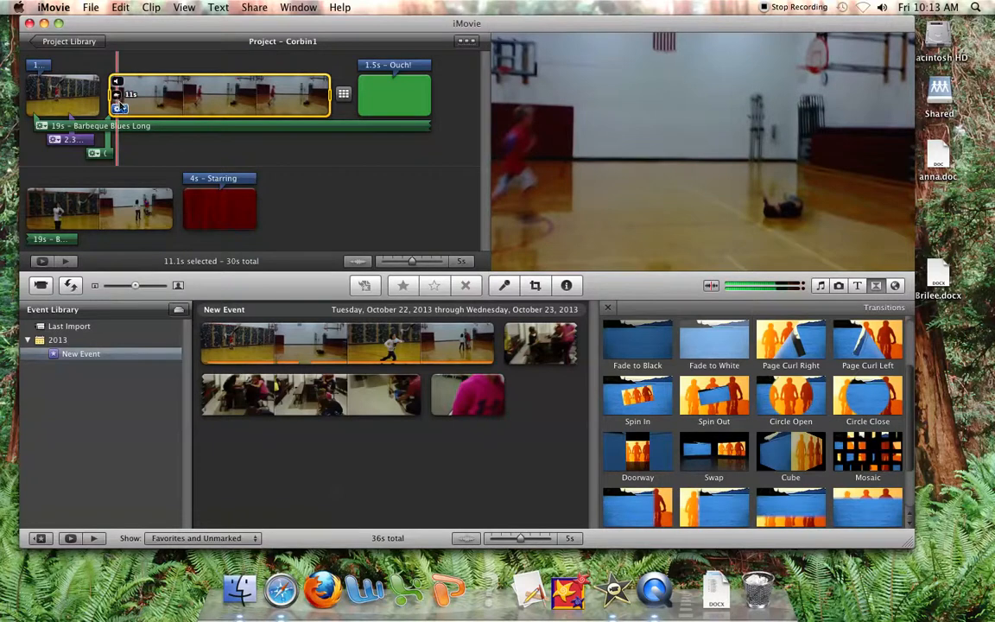
left_click(118, 107)
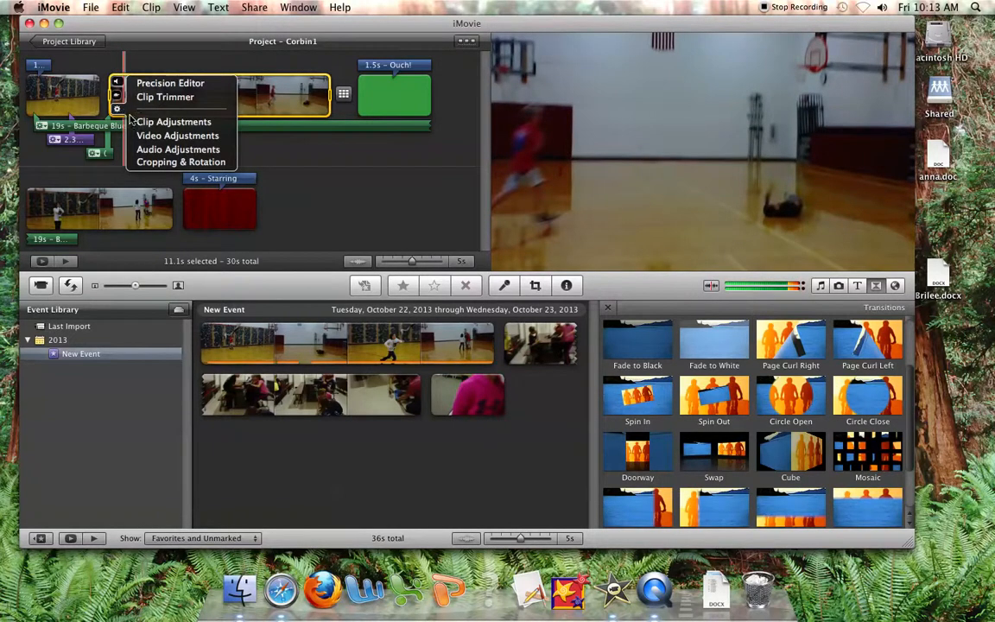
left_click(156, 125)
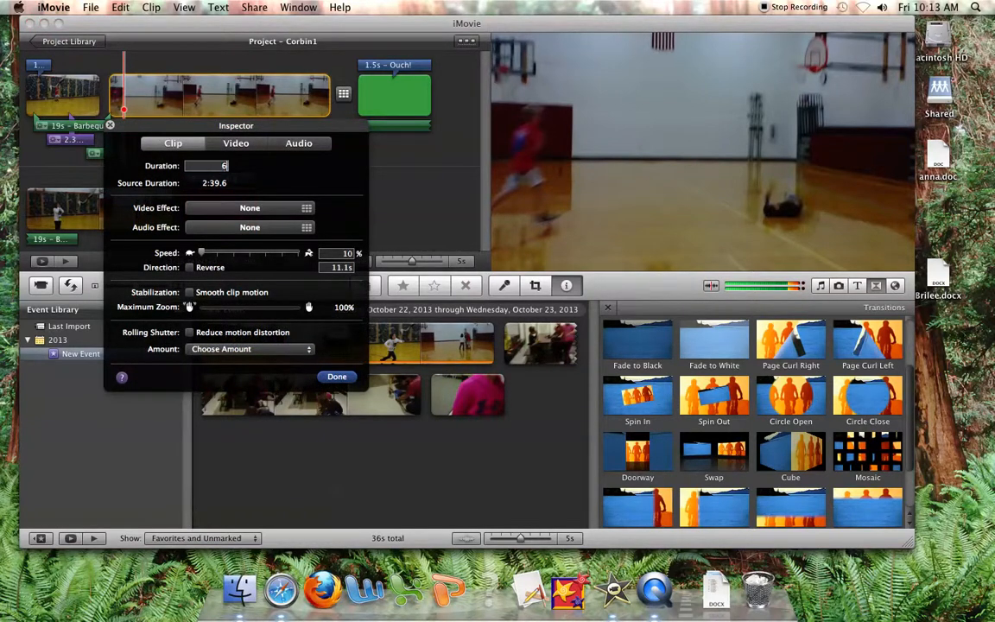
left_click(337, 376)
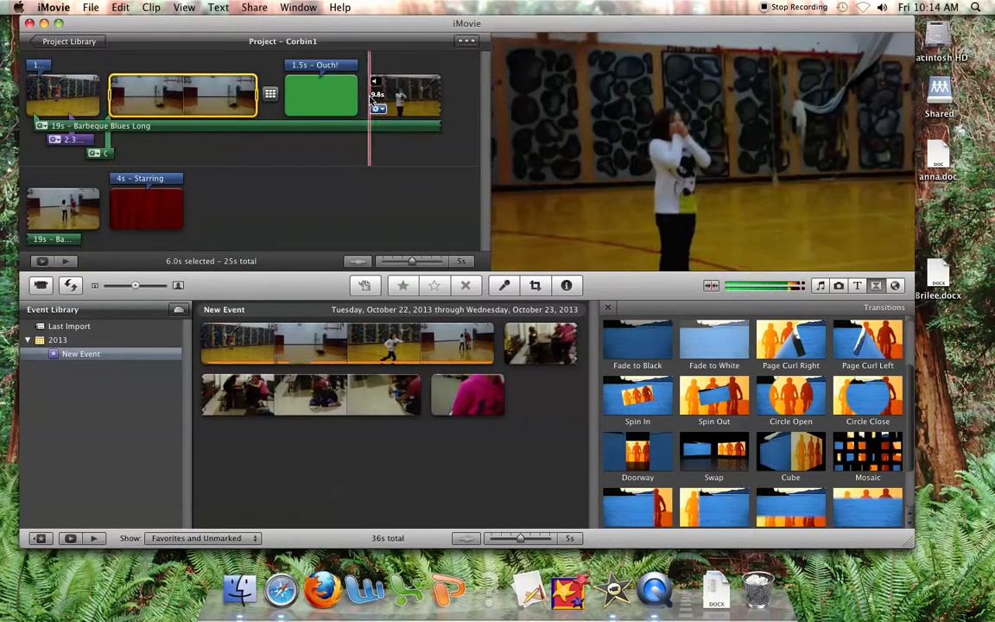
Step: Apply 8x fast forward to the gym clip after the Ouch! title and play it to check the speed
left_click(373, 97)
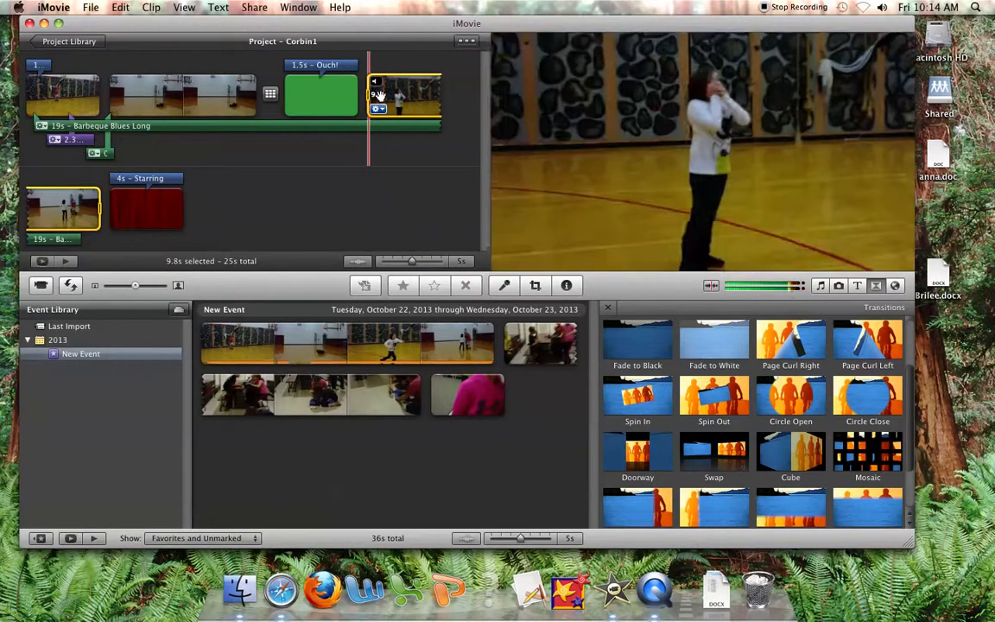
left_click(151, 10)
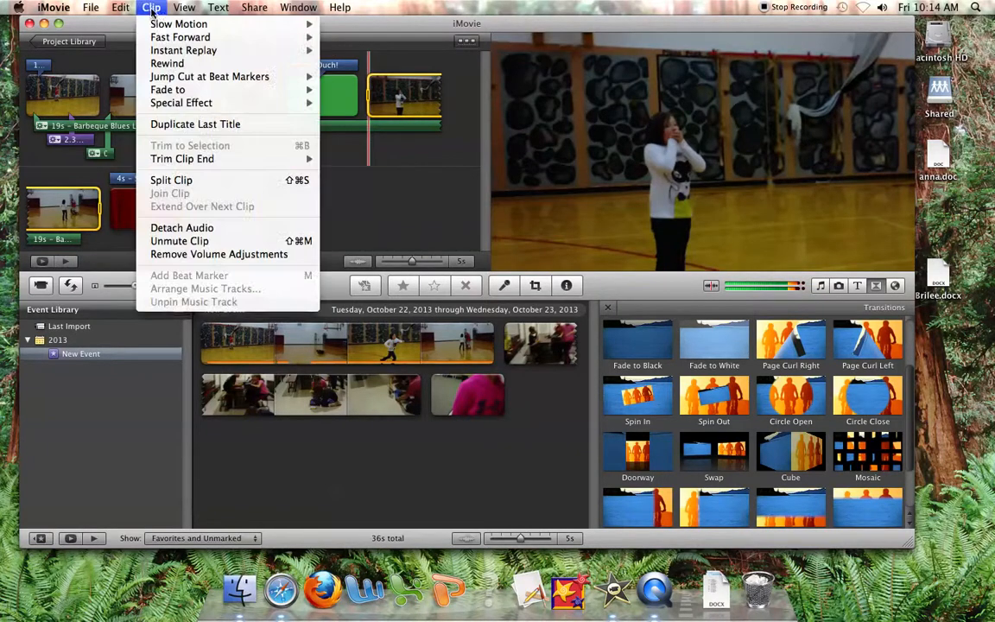
mouse_move(169, 41)
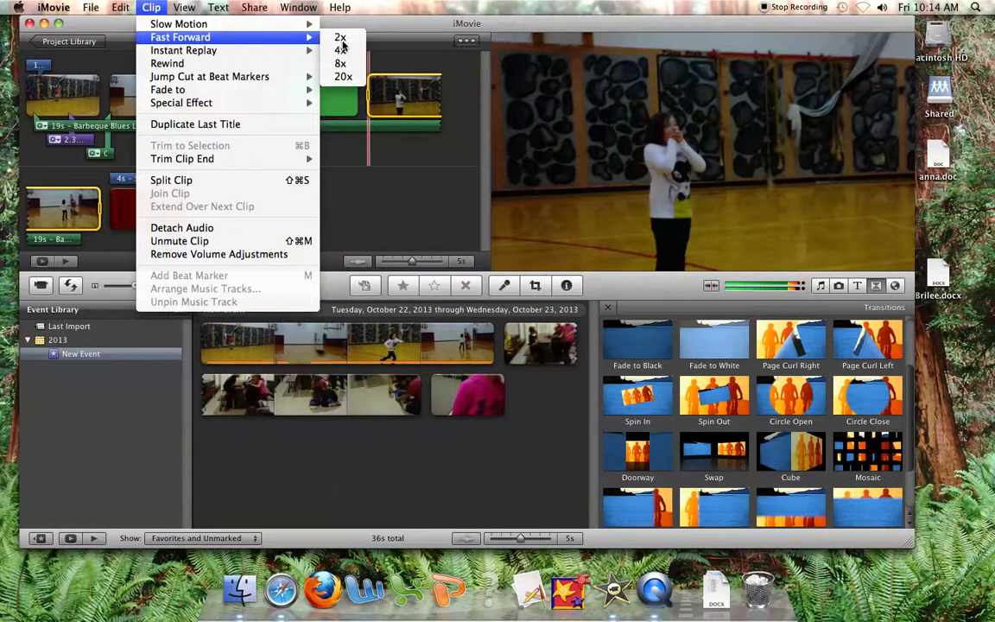
left_click(346, 65)
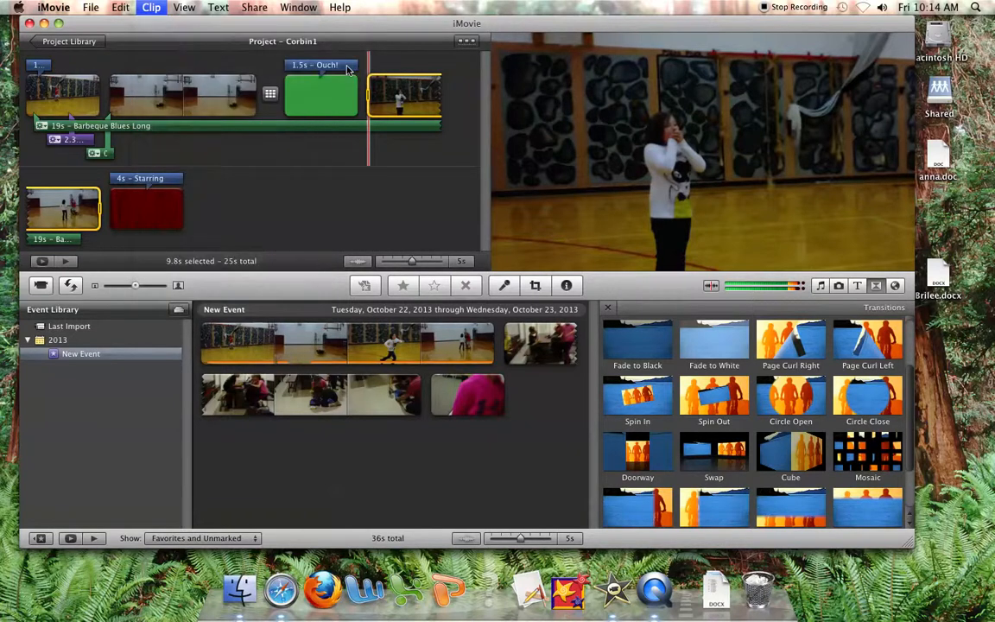
key("space")
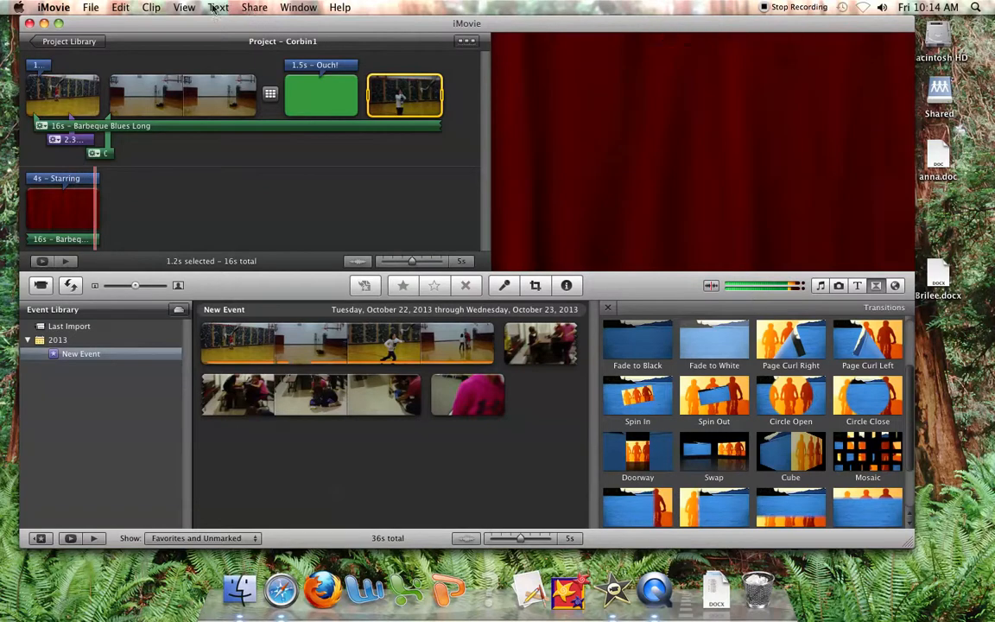
Step: Undo the speed change on the gym clip after the Ouch! title
left_click(377, 107)
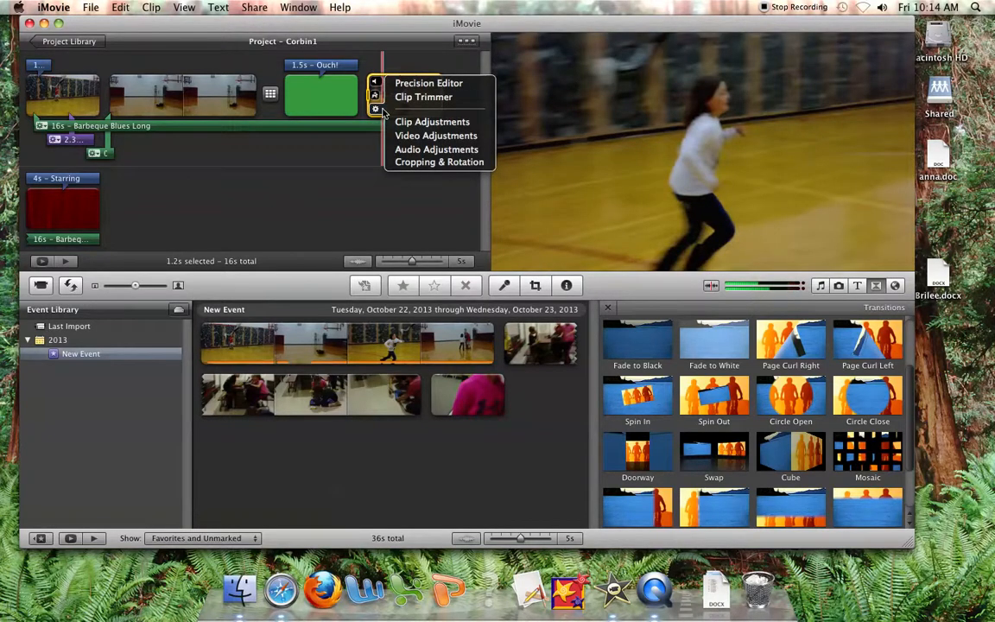
left_click(121, 7)
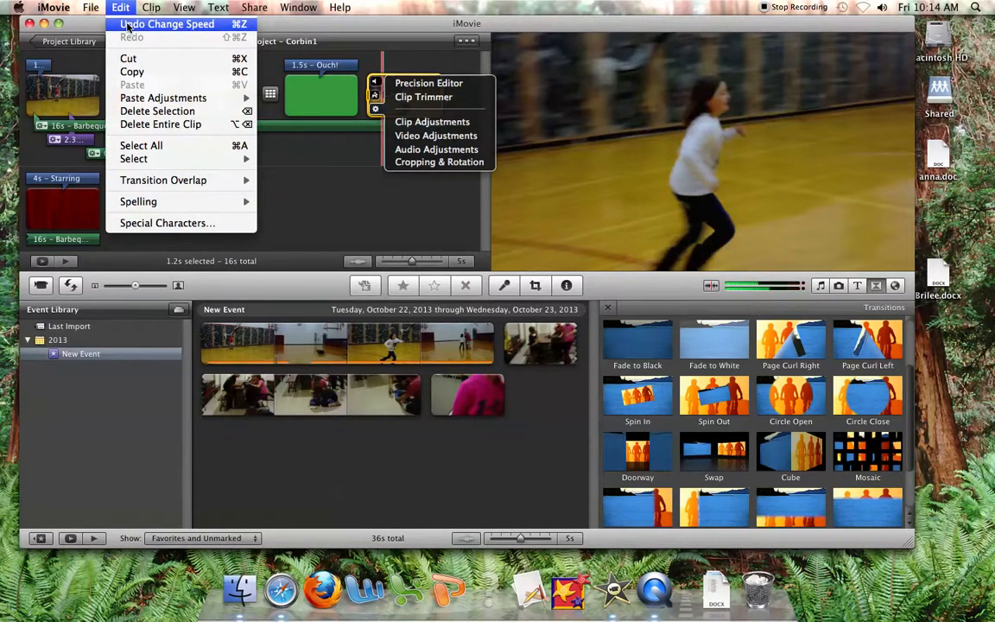
left_click(126, 26)
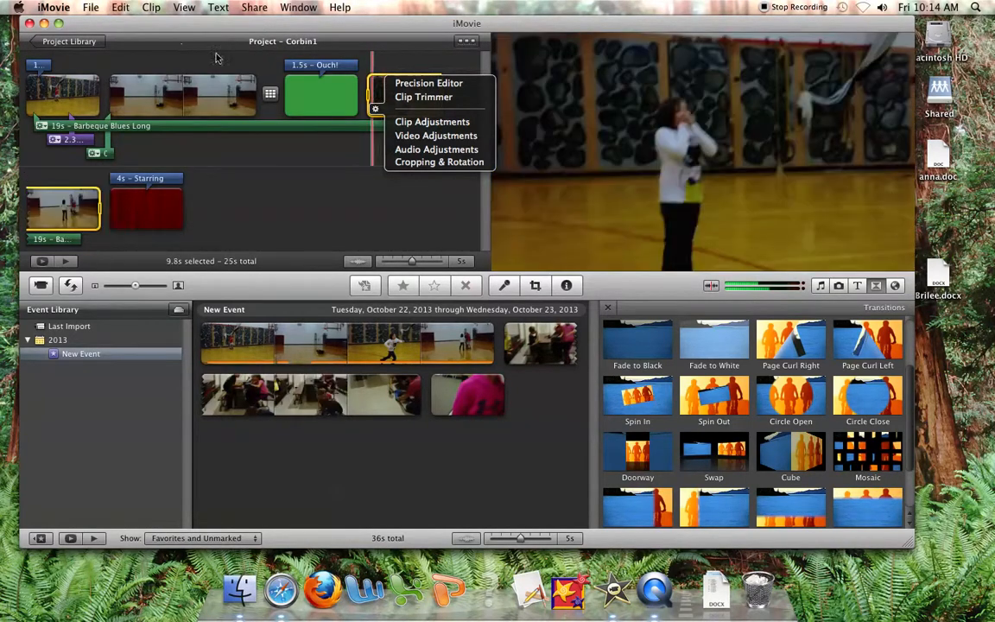
left_click(217, 58)
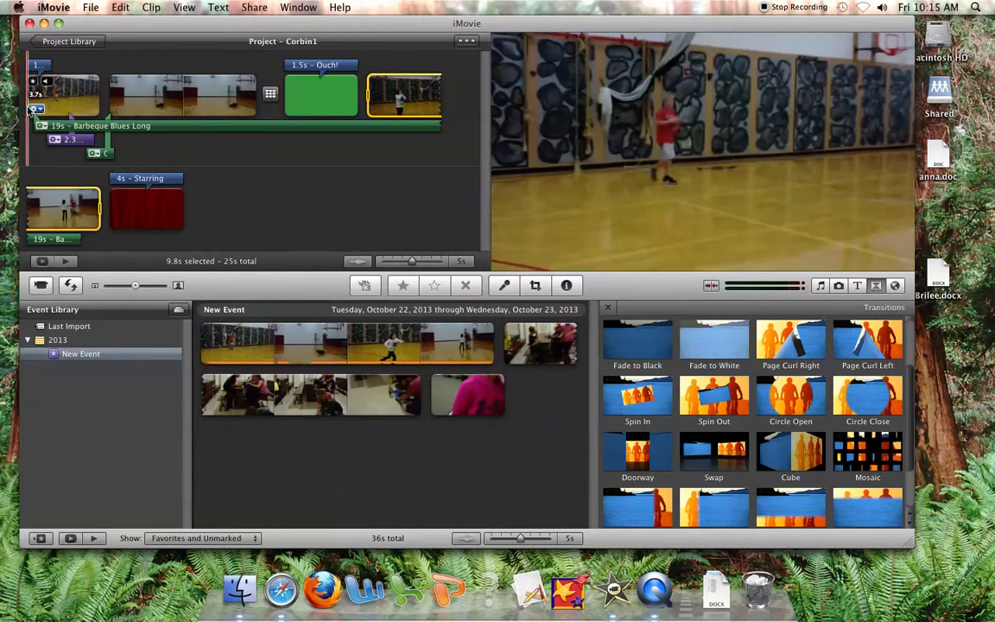
Step: Play the whole project from the beginning to review the edits
left_click(35, 109)
left_click(35, 109)
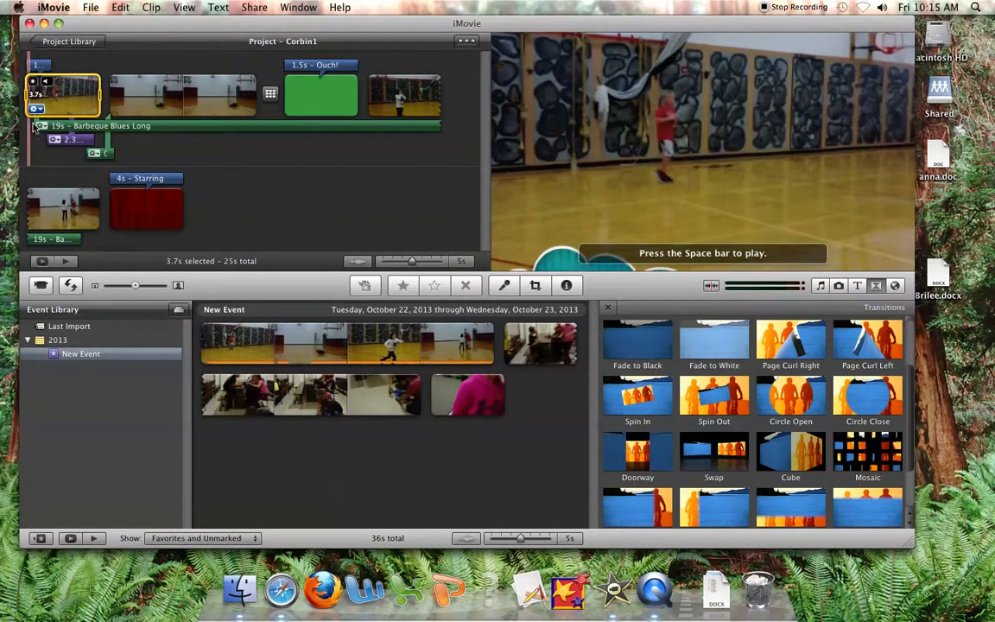
left_click(42, 261)
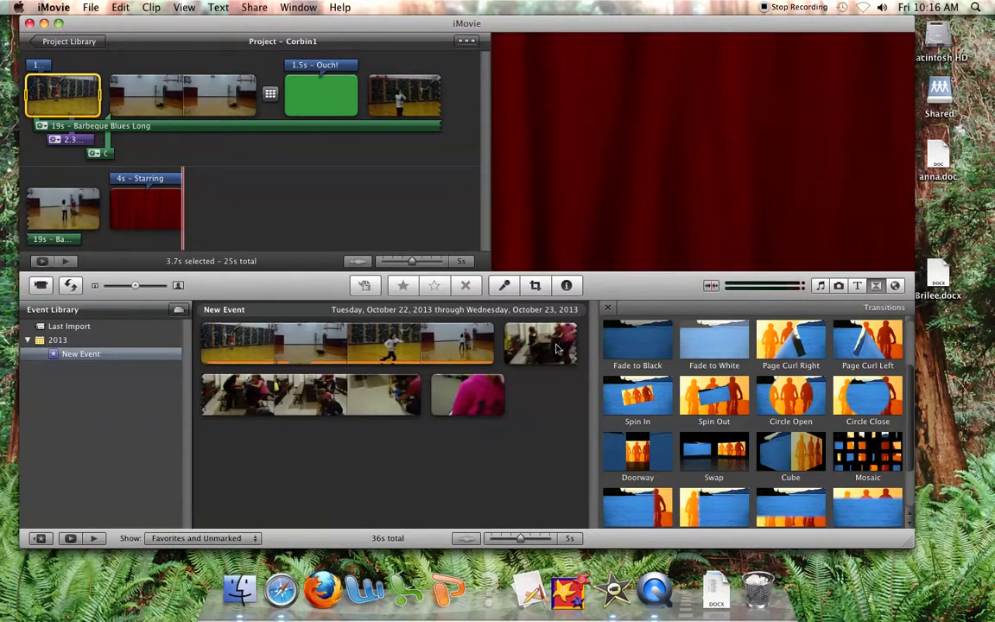
Step: Add Barbeque Blues Long.caf near the end of the last gym clip and shift it to run under the Starring title
left_click(820, 288)
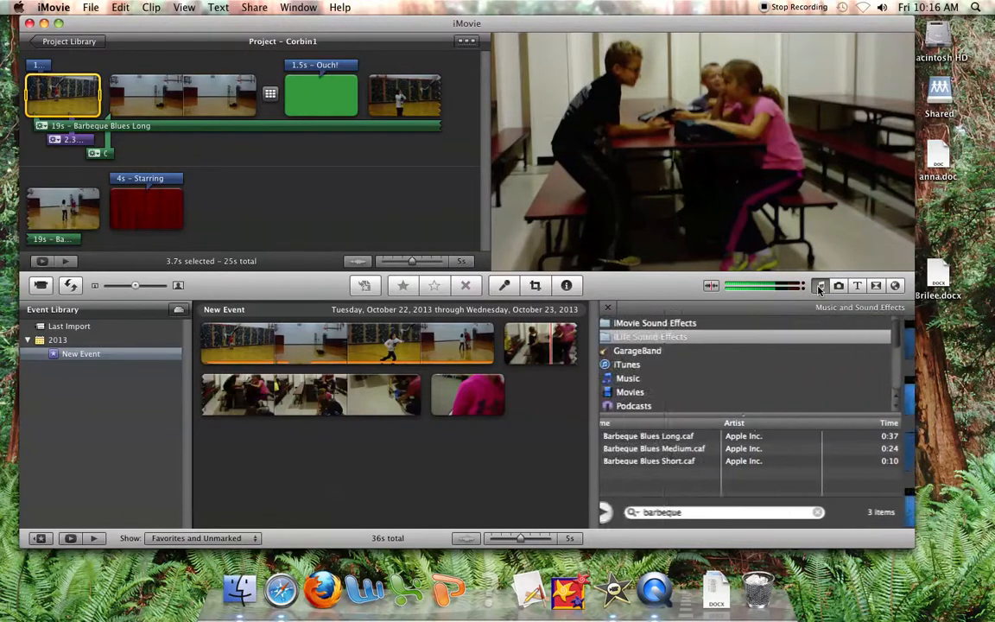
left_click(681, 438)
left_click_drag(436, 362, 85, 245)
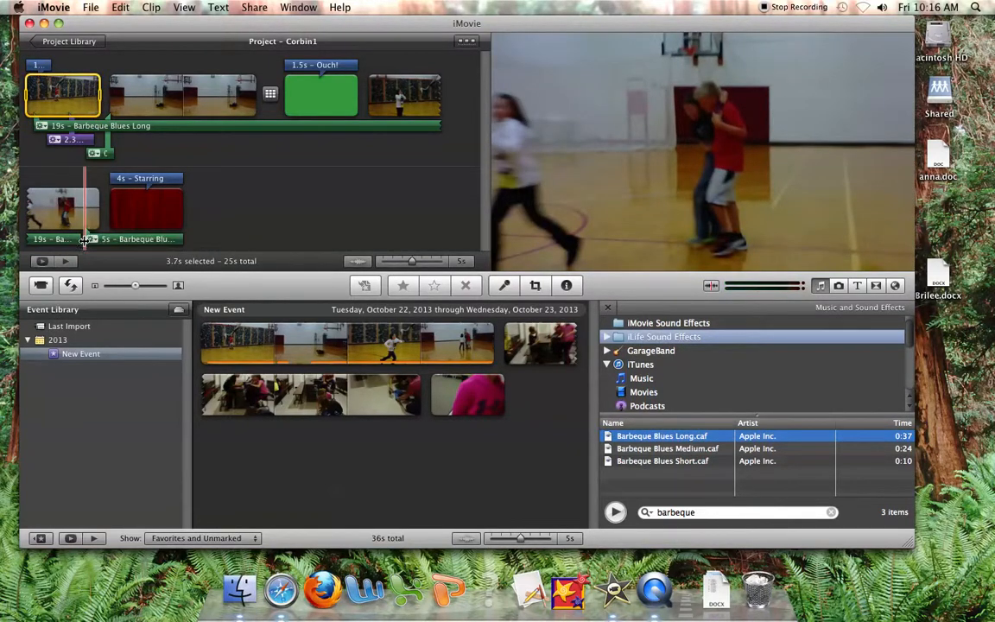
left_click_drag(127, 242, 113, 240)
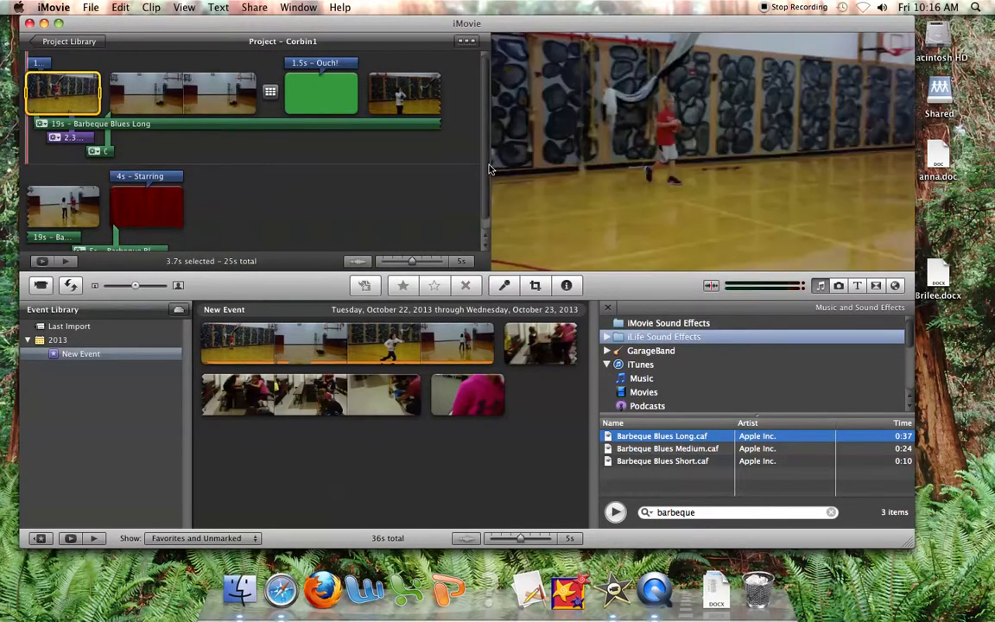
left_click_drag(486, 181, 486, 194)
key("space")
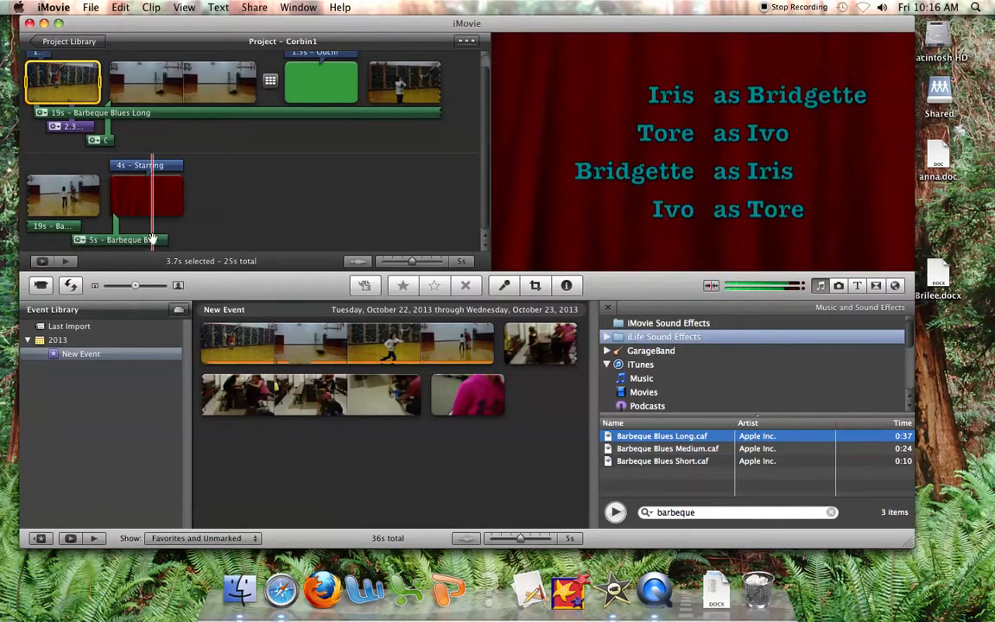
scroll(167, 238, "up", 1)
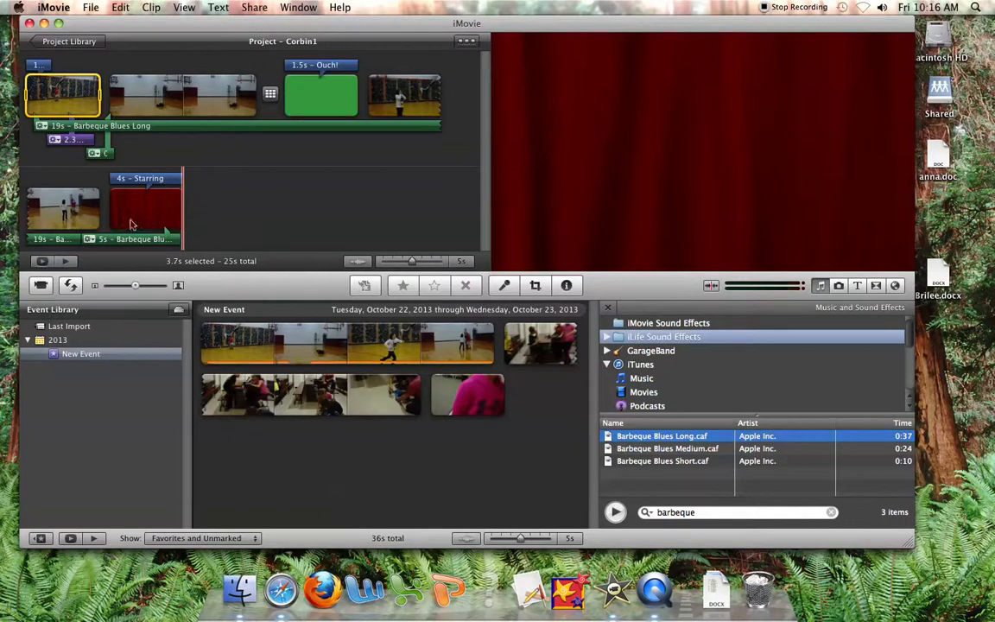
Step: Select the entire gym clip between the Ouch! and Starring titles and delete it from the project
left_click(78, 213)
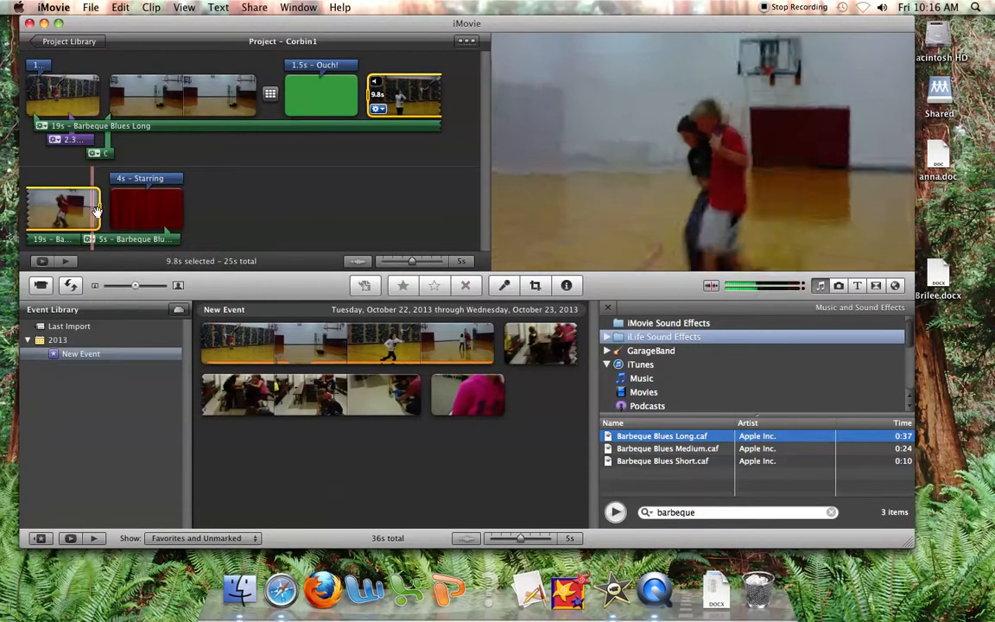
left_click_drag(96, 209, 81, 209)
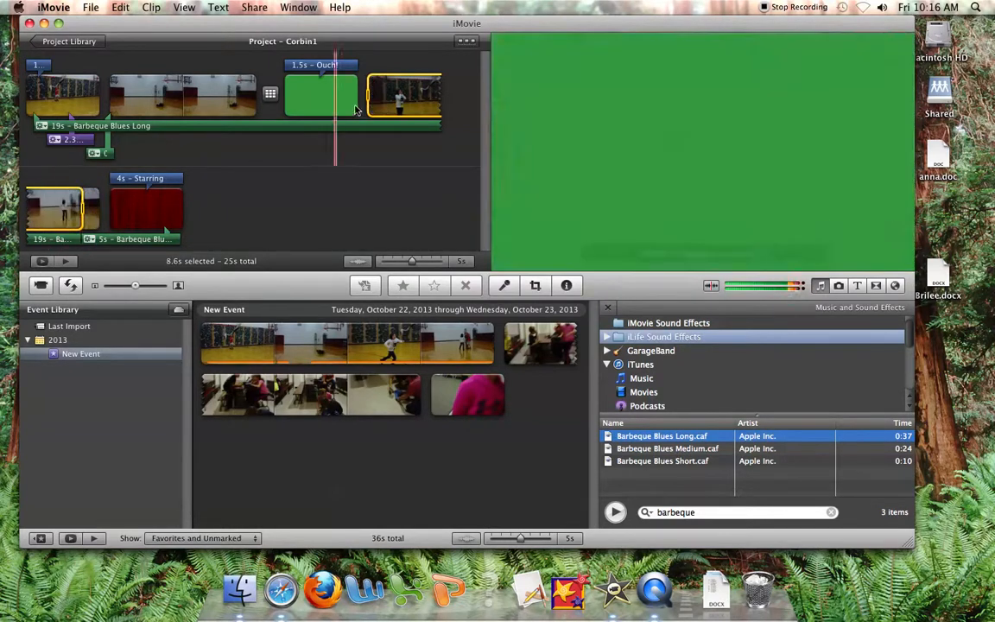
key("space")
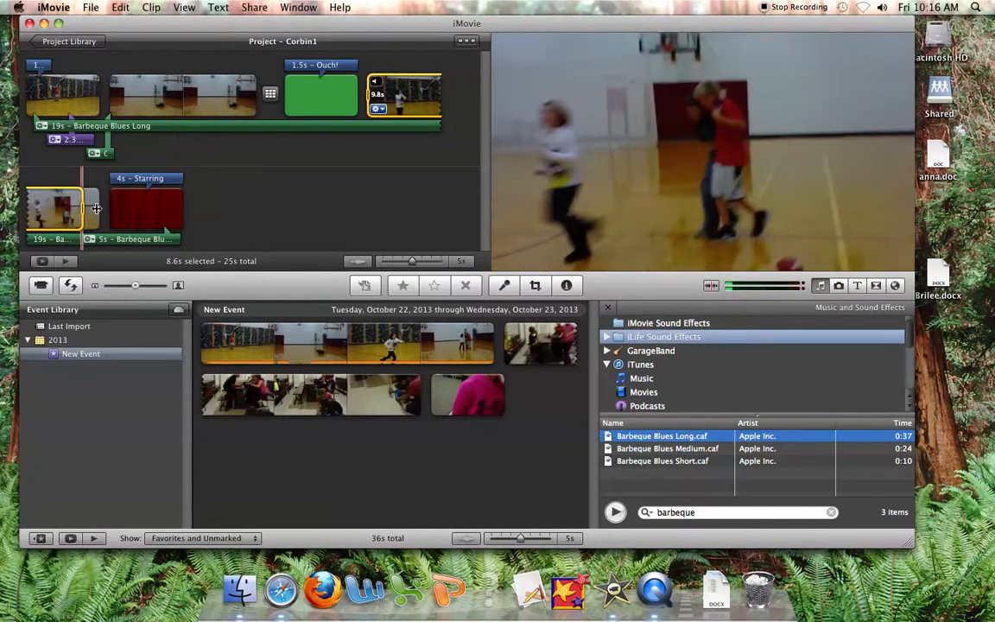
left_click_drag(99, 208, 101, 209)
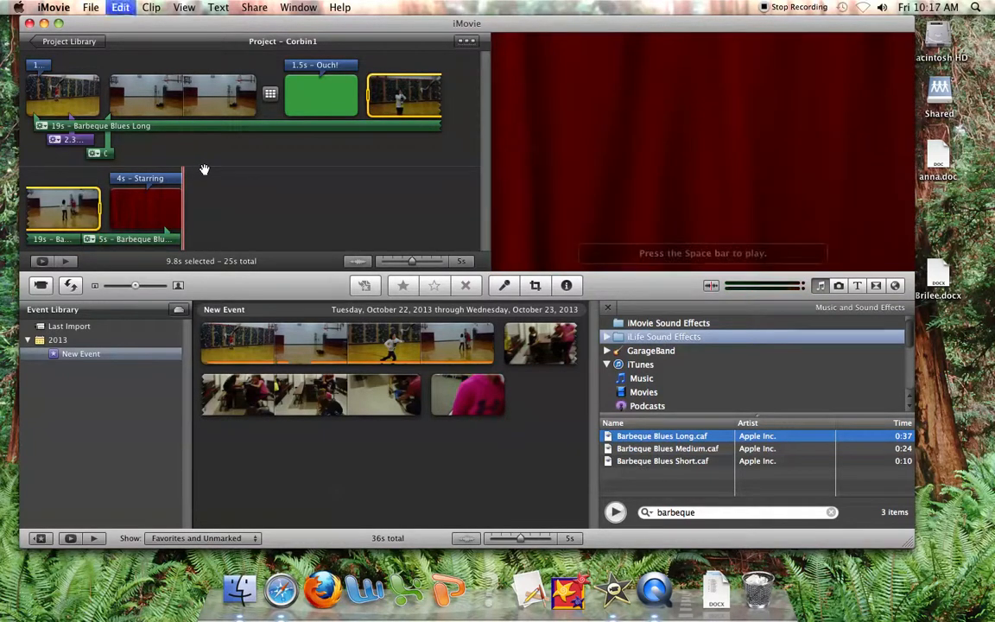
key("Delete")
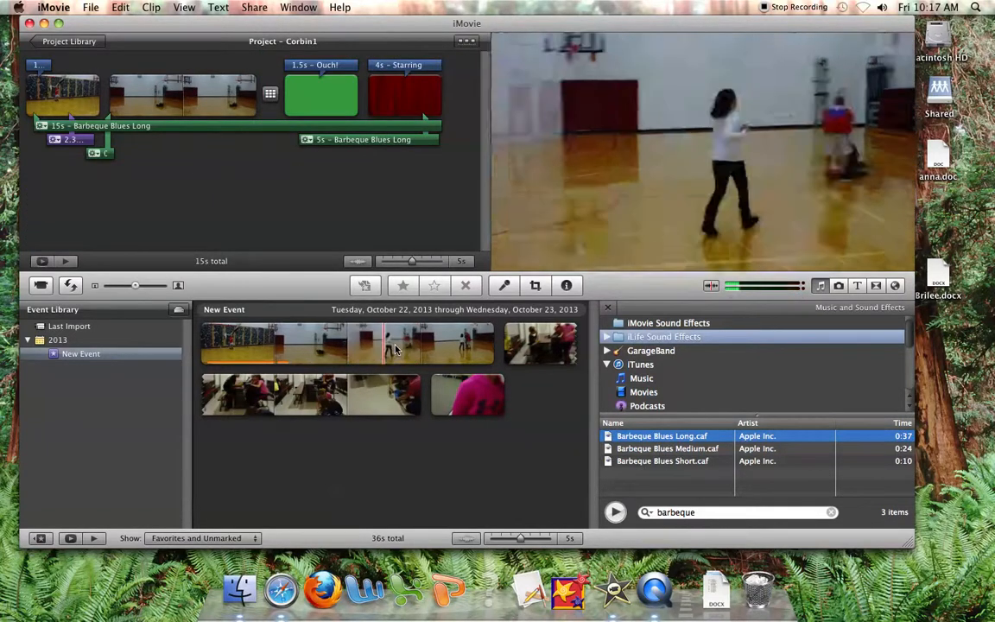
Step: Select about 7.8 s from the middle to later part of the first event clip and insert it after the Ouch! title
left_click(395, 344)
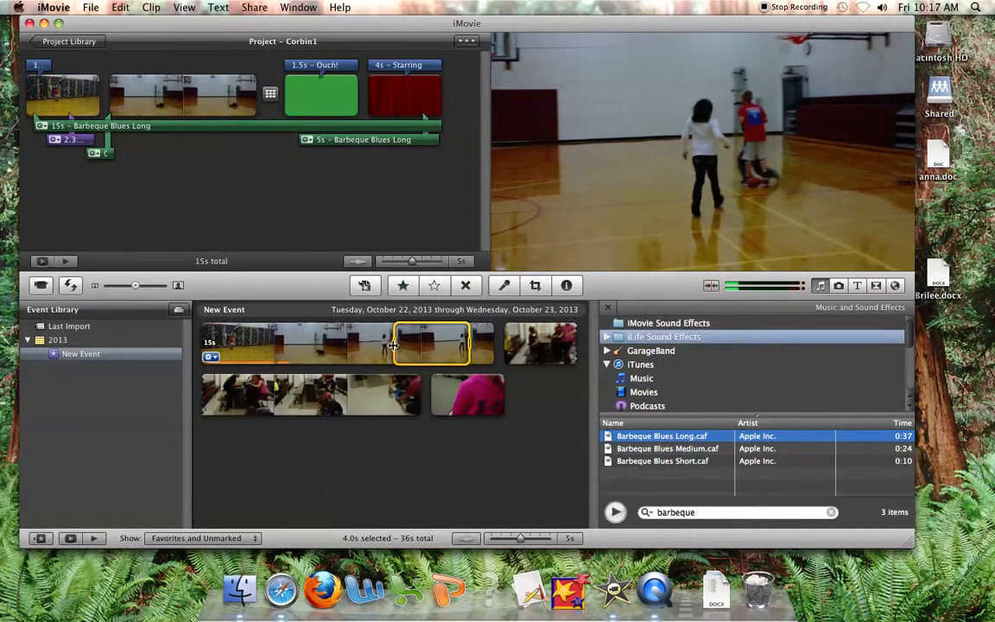
left_click_drag(395, 345, 312, 346)
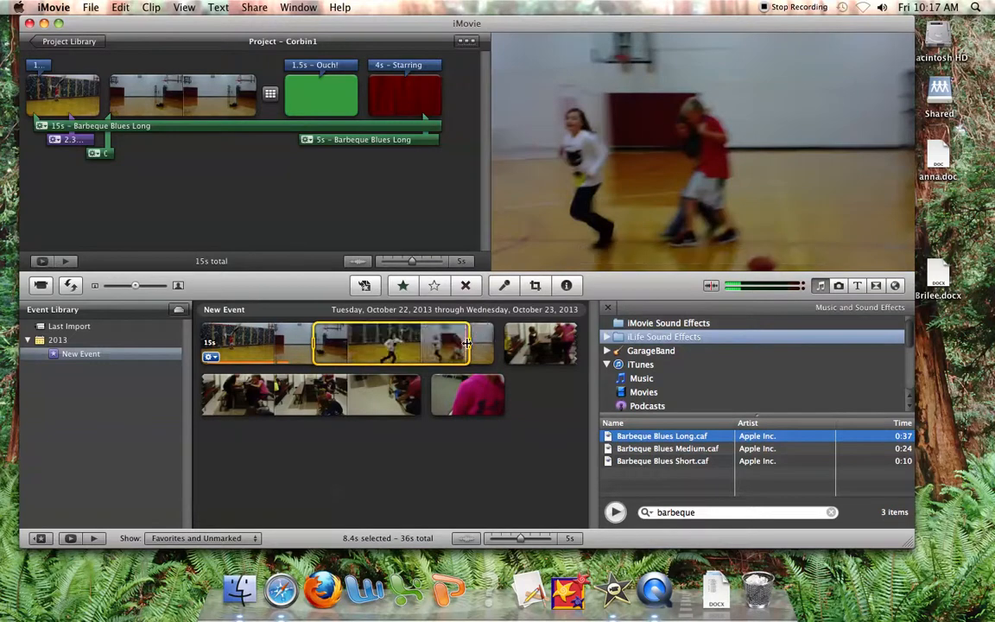
mouse_move(467, 342)
left_mouse_down()
mouse_move(488, 343)
mouse_move(441, 342)
mouse_move(451, 346)
left_mouse_up()
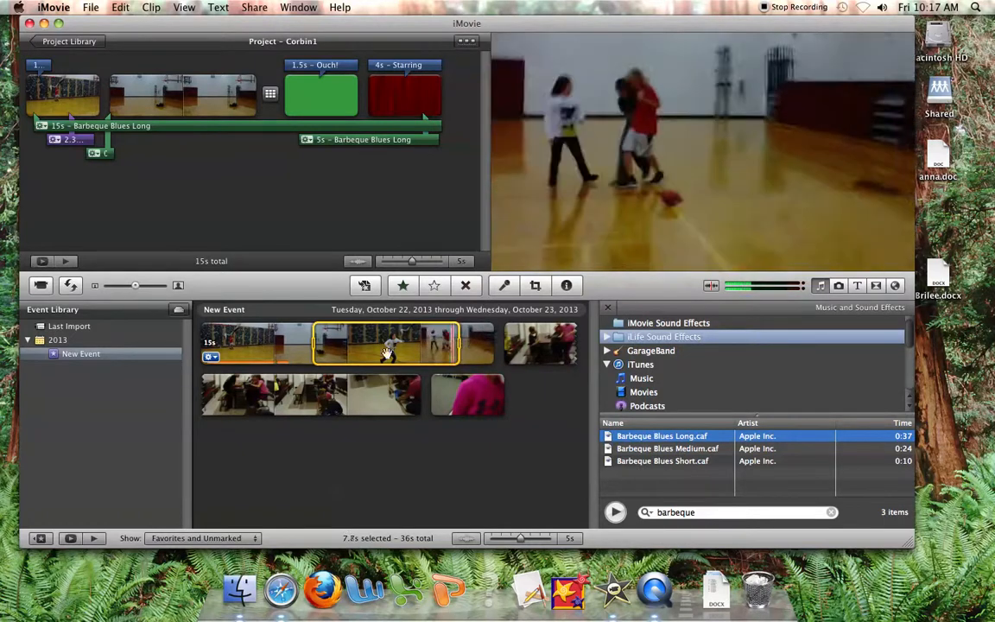
left_click_drag(373, 205, 362, 103)
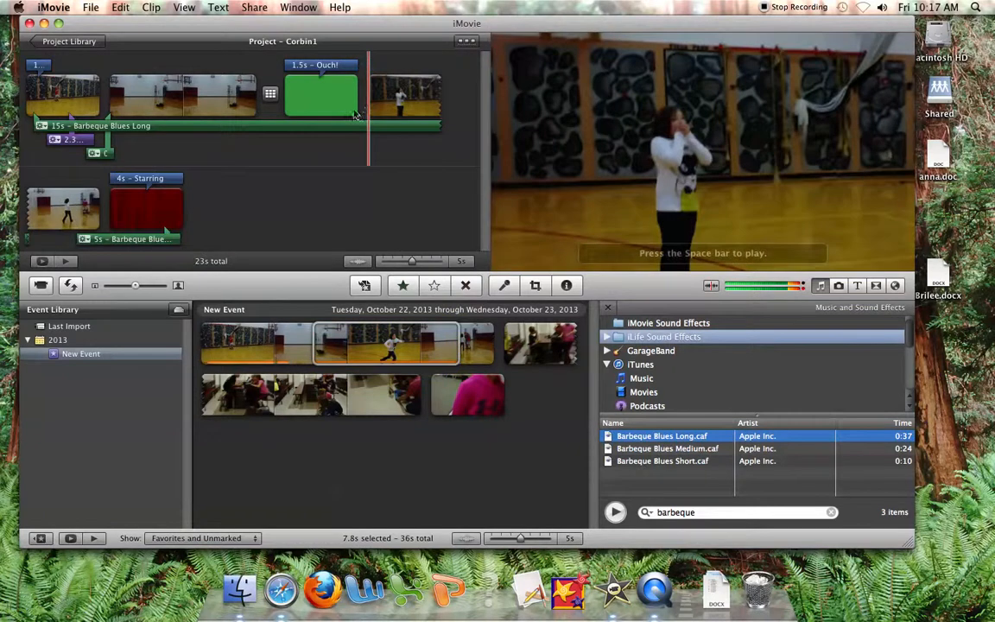